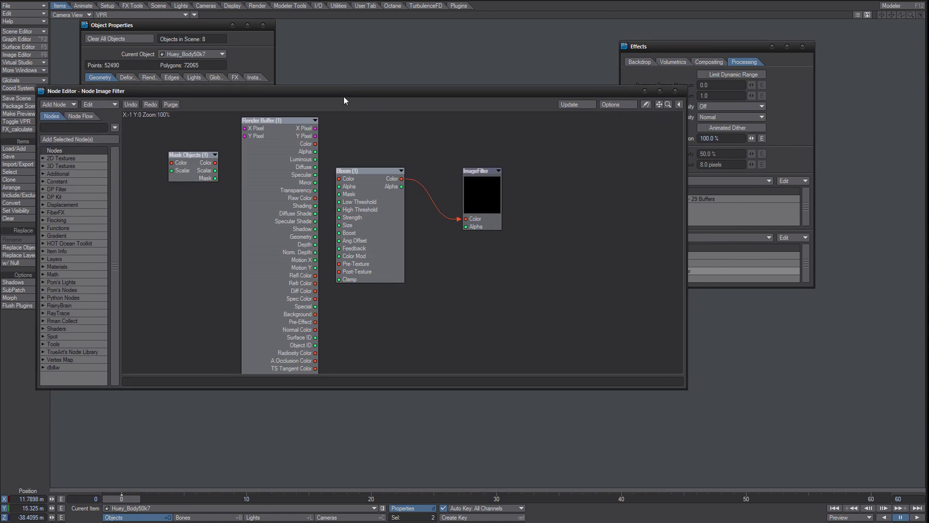
- Connect the Render Buffer node's Color output to the Bloom node's Color input
{"action": "left_click_drag", "start_coordinate": [291, 138], "coordinate": [370, 173]}
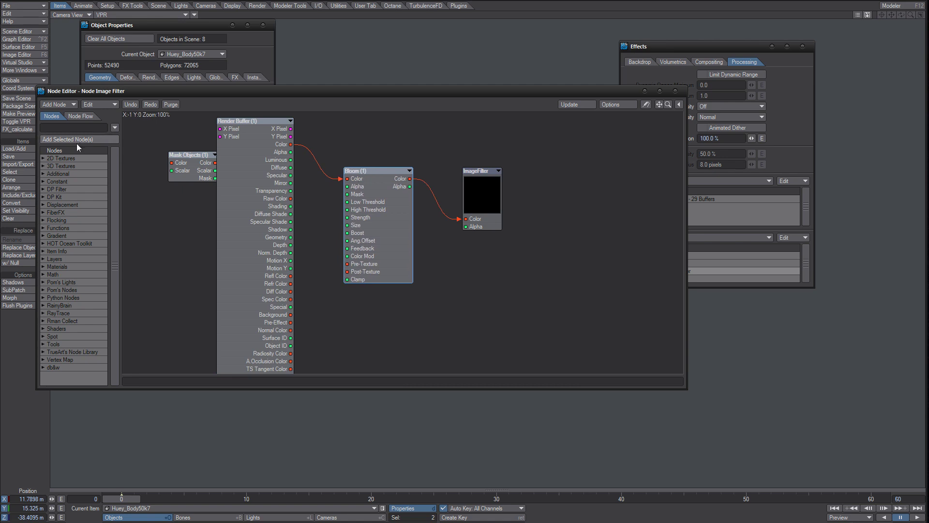
- Search the node list for "ren", add a second Render Buffer node and delete it again
{"action": "left_click", "coordinate": [89, 127]}
{"action": "type", "text": "ren"}
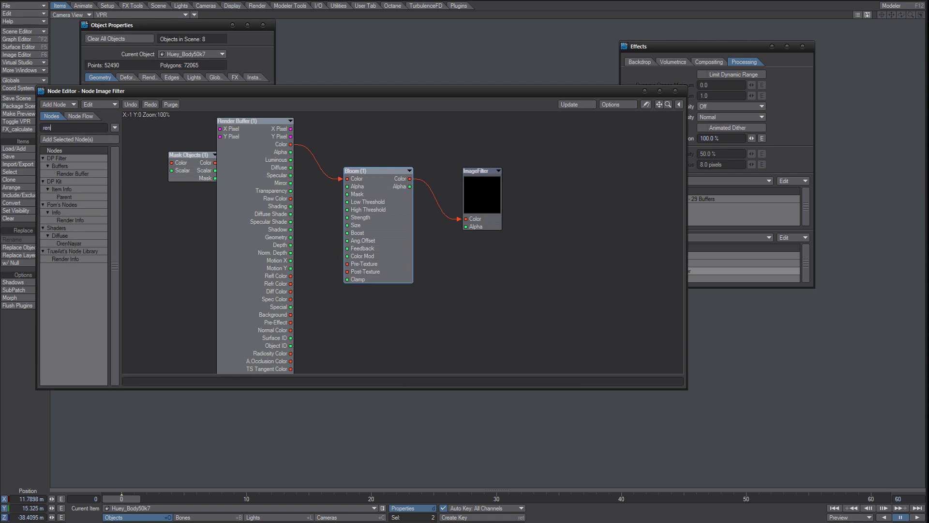
{"action": "double_click", "coordinate": [79, 174]}
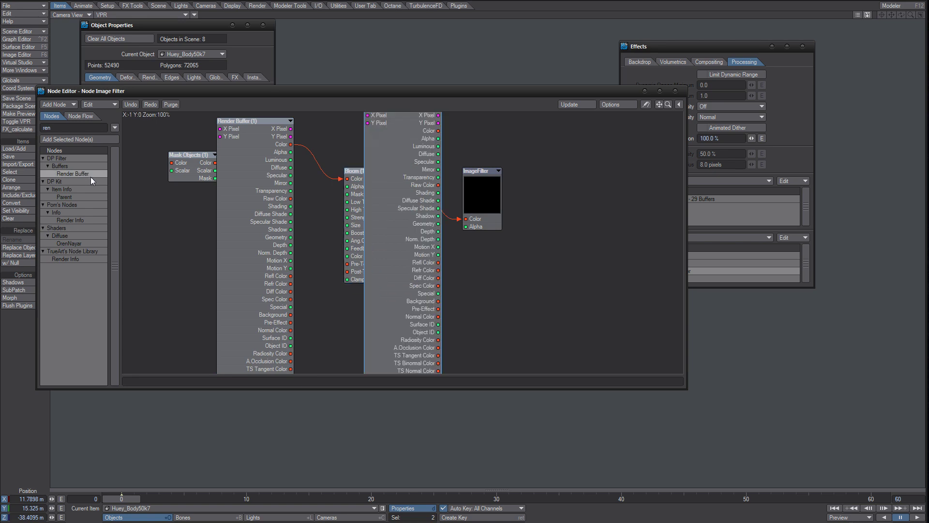
{"action": "key", "text": "Delete"}
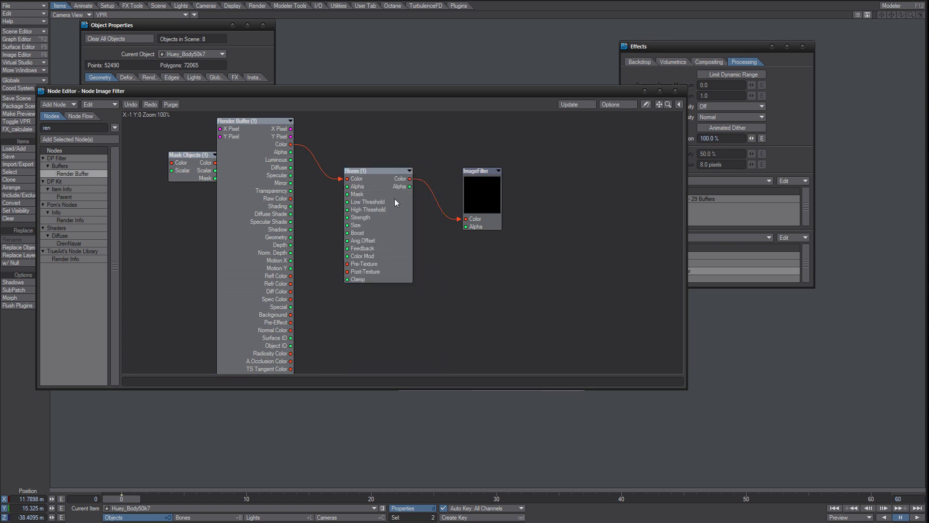
- Search the node list for "bloo", add a second Bloom node and delete it again
{"action": "double_click", "coordinate": [73, 128]}
{"action": "type", "text": "bloo"}
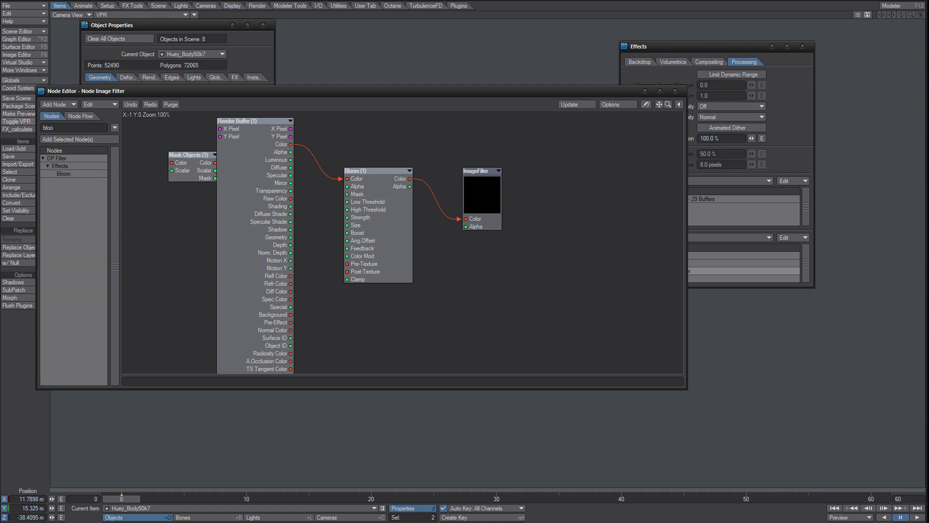
{"action": "double_click", "coordinate": [75, 174]}
{"action": "left_click", "coordinate": [432, 224]}
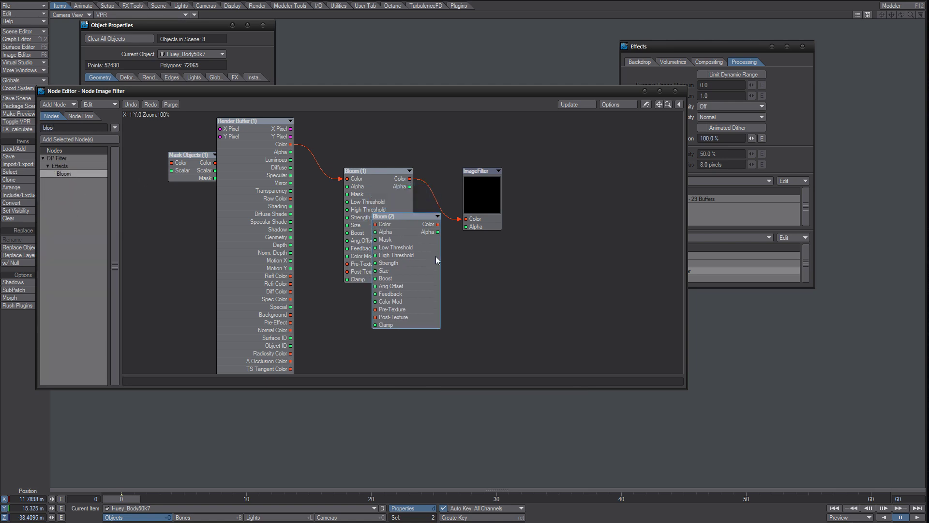
{"action": "key", "text": "Delete"}
- Move the Mask Objects node clear of the Render Buffer node
{"action": "left_click_drag", "start_coordinate": [214, 169], "coordinate": [190, 156]}
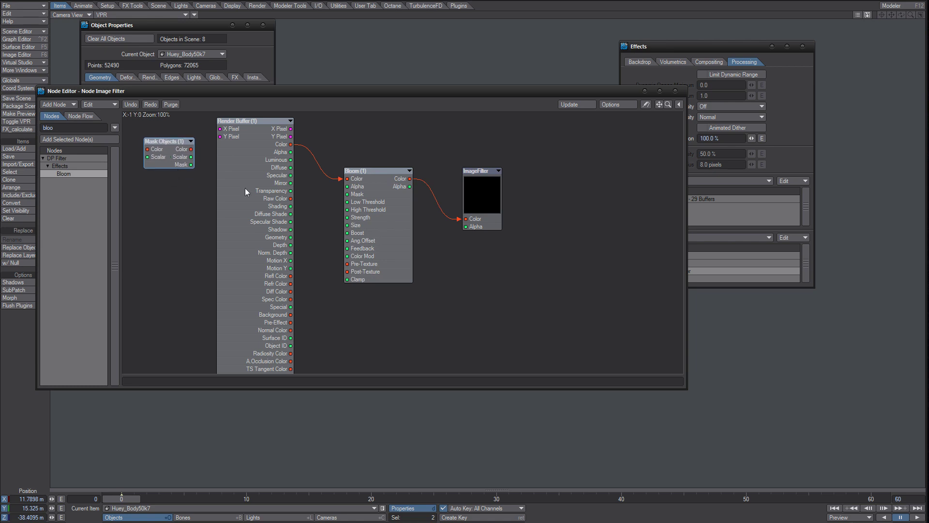
{"action": "mouse_move", "coordinate": [171, 142]}
{"action": "left_mouse_down"}
{"action": "mouse_move", "coordinate": [283, 187]}
{"action": "mouse_move", "coordinate": [368, 127]}
{"action": "mouse_move", "coordinate": [322, 153]}
{"action": "mouse_move", "coordinate": [166, 180]}
{"action": "mouse_move", "coordinate": [164, 145]}
{"action": "left_mouse_up"}
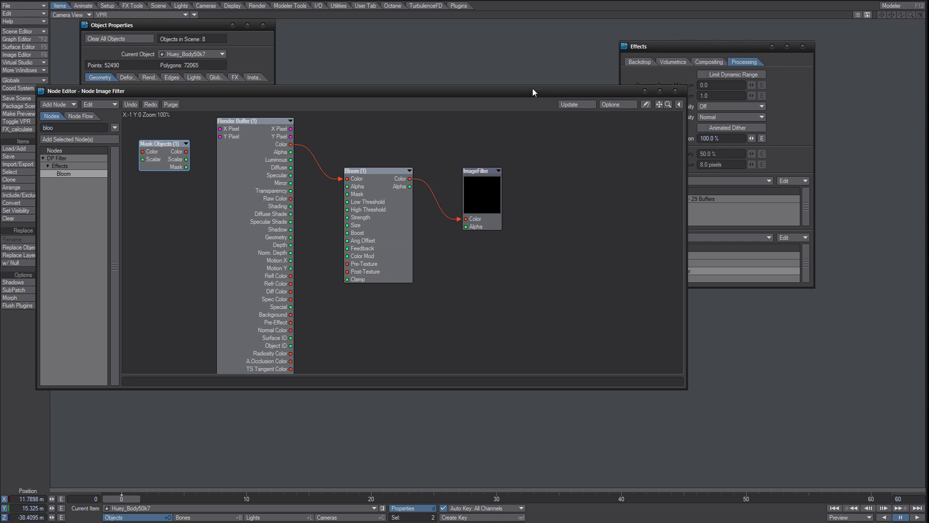
- Set the ImageFilter's alpha mode to Replace Buffer and disable Luminous, Diffuse, Specular, Mirror, Transparency, Raw Color and Diffuse Shade buffers
{"action": "double_click", "coordinate": [477, 186]}
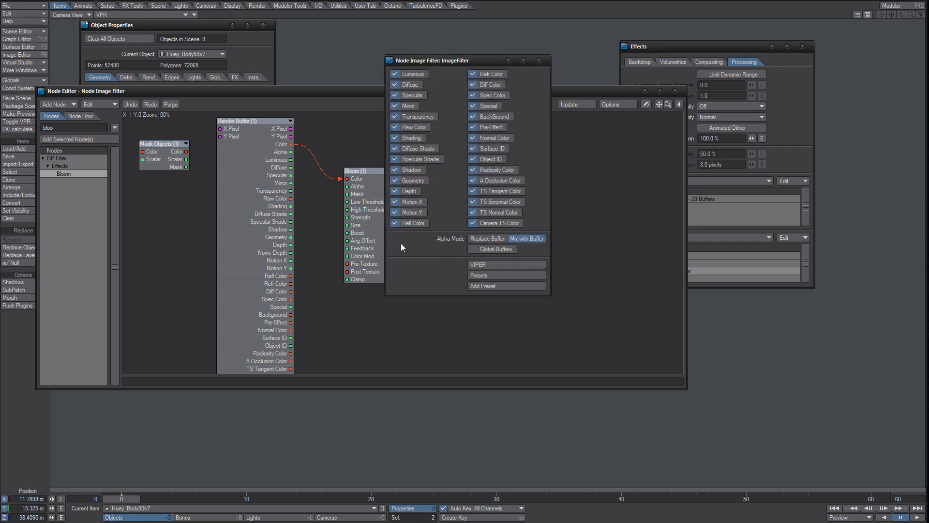
{"action": "left_click", "coordinate": [500, 239]}
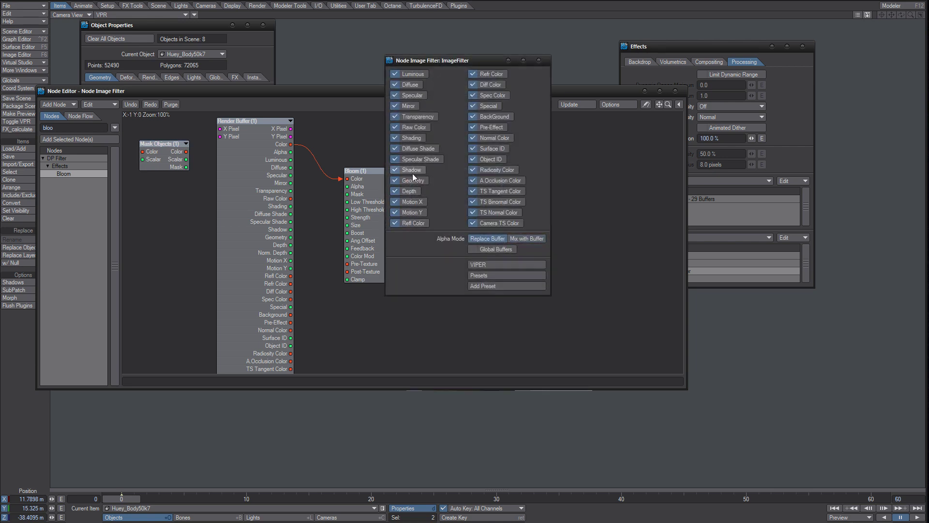
{"action": "left_click", "coordinate": [395, 95]}
{"action": "left_click", "coordinate": [395, 74]}
{"action": "left_click", "coordinate": [395, 148]}
{"action": "left_click", "coordinate": [395, 127]}
{"action": "left_click", "coordinate": [395, 116]}
{"action": "left_click", "coordinate": [395, 106]}
{"action": "left_click", "coordinate": [395, 85]}
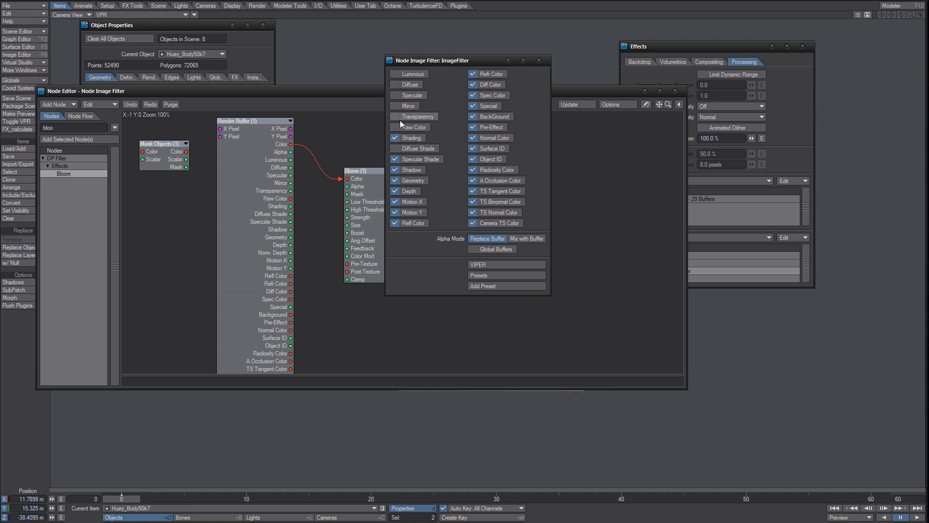
- Disable the Shading, Specular Shade, Shadow, Geometry, Depth, Motion X, Motion Y and Refl Color buffers of the ImageFilter
{"action": "left_click", "coordinate": [395, 137]}
{"action": "left_click", "coordinate": [395, 158]}
{"action": "left_click", "coordinate": [396, 180]}
{"action": "left_click", "coordinate": [396, 170]}
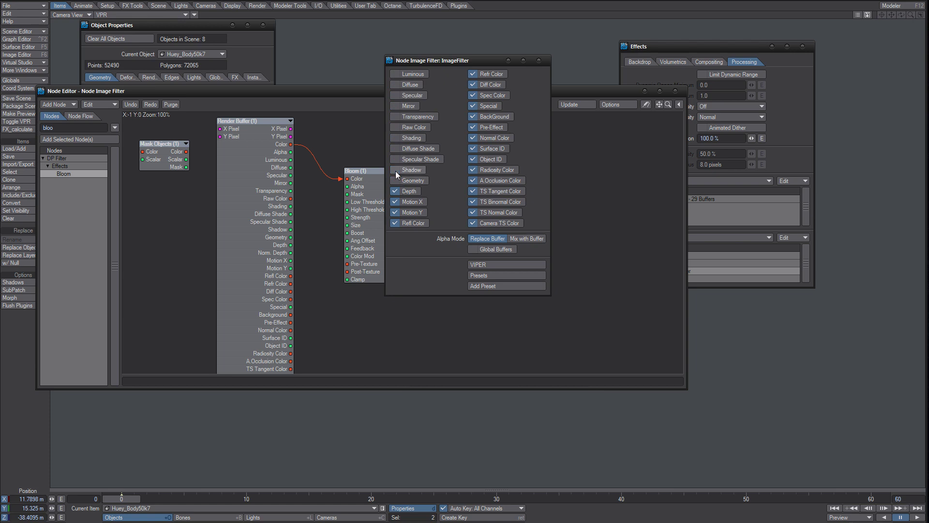
{"action": "left_click", "coordinate": [396, 212]}
{"action": "left_click", "coordinate": [395, 222]}
{"action": "left_click", "coordinate": [396, 202]}
- Disable the ImageFilter's Refr Color, Diff Color, Spec Color, Special, BackGround, Pre-Effect and Normal Color buffers
{"action": "left_click", "coordinate": [474, 74]}
{"action": "left_click", "coordinate": [477, 106]}
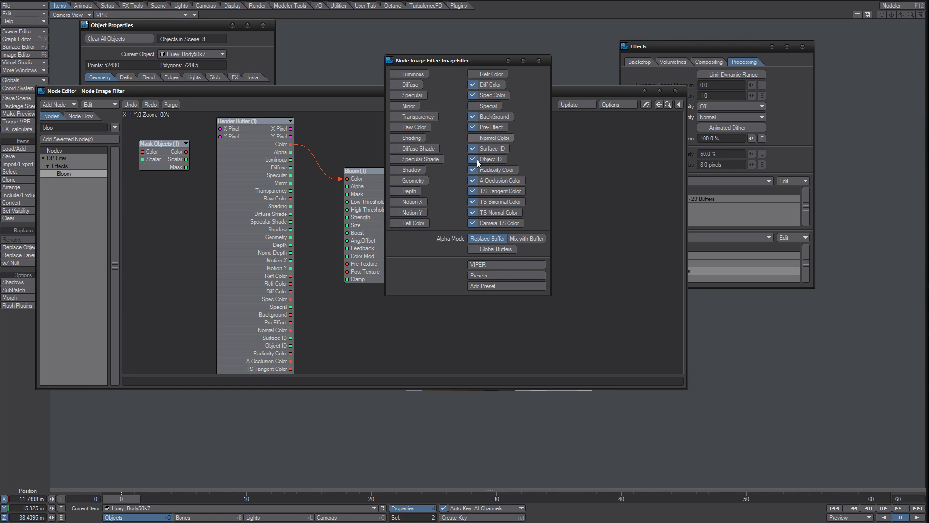
{"action": "left_click", "coordinate": [474, 137]}
{"action": "left_click", "coordinate": [477, 117]}
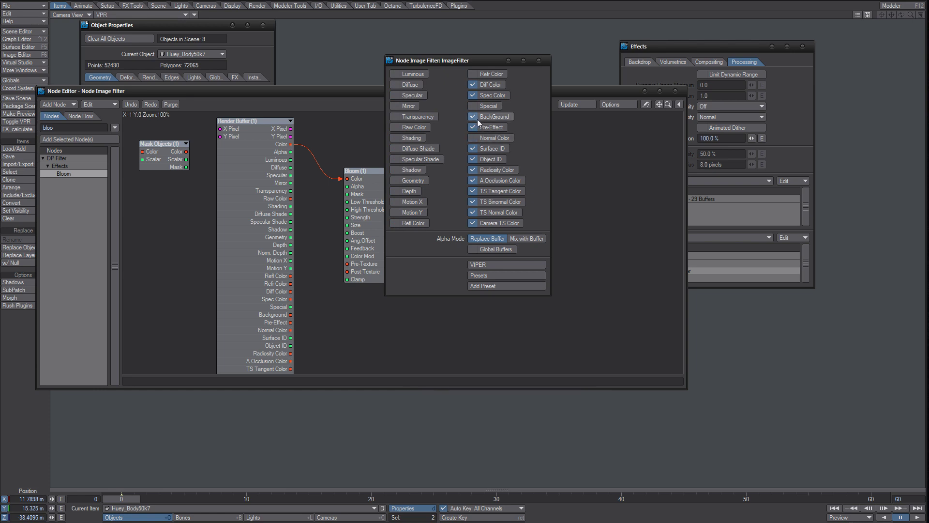
{"action": "left_click", "coordinate": [474, 95]}
{"action": "left_click", "coordinate": [474, 84]}
{"action": "left_click", "coordinate": [474, 127]}
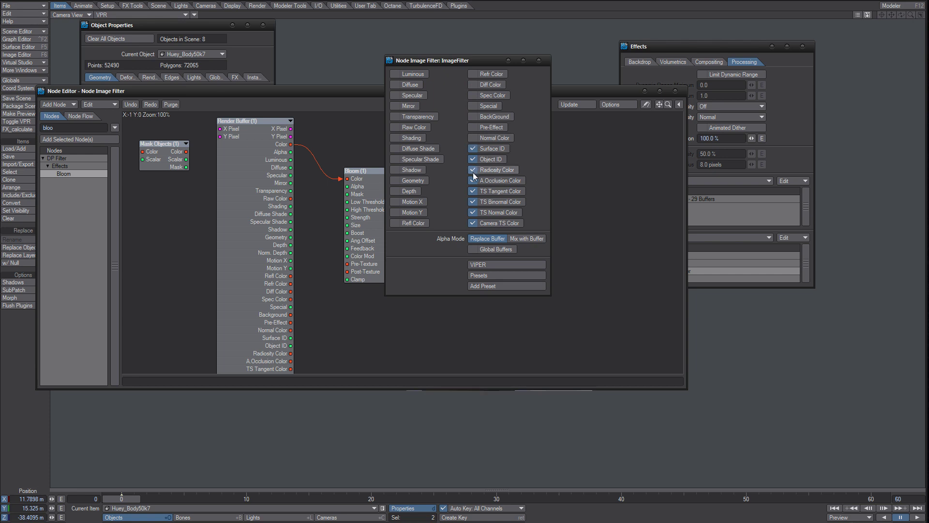
- Disable the Surface ID, Object ID, Radiosity Color, A.Occlusion Color, TS Tangent, TS Binormal, TS Normal and Camera TS Color buffers, and close the settings
{"action": "left_click", "coordinate": [473, 170]}
{"action": "left_click", "coordinate": [473, 159]}
{"action": "left_click", "coordinate": [474, 149]}
{"action": "left_click", "coordinate": [473, 180]}
{"action": "left_click", "coordinate": [473, 191]}
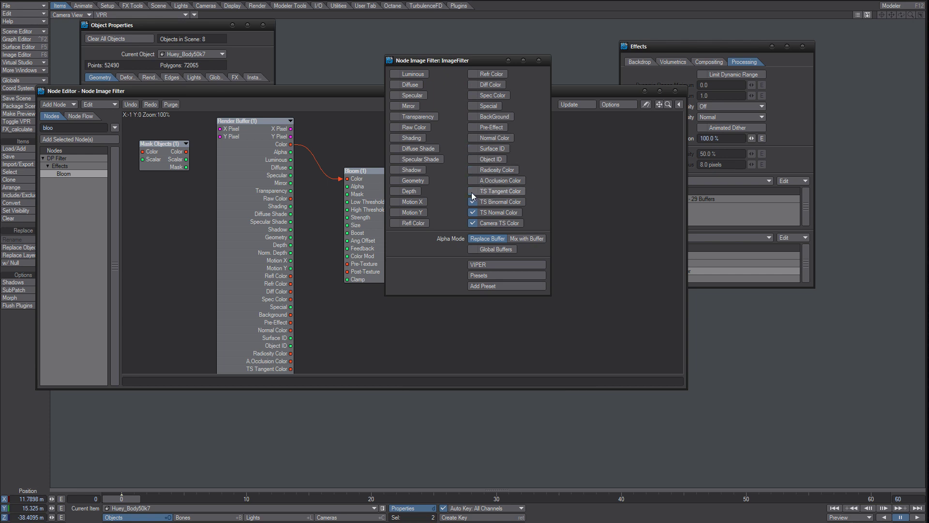
{"action": "left_click", "coordinate": [473, 201]}
{"action": "left_click", "coordinate": [473, 212]}
{"action": "left_click", "coordinate": [473, 222]}
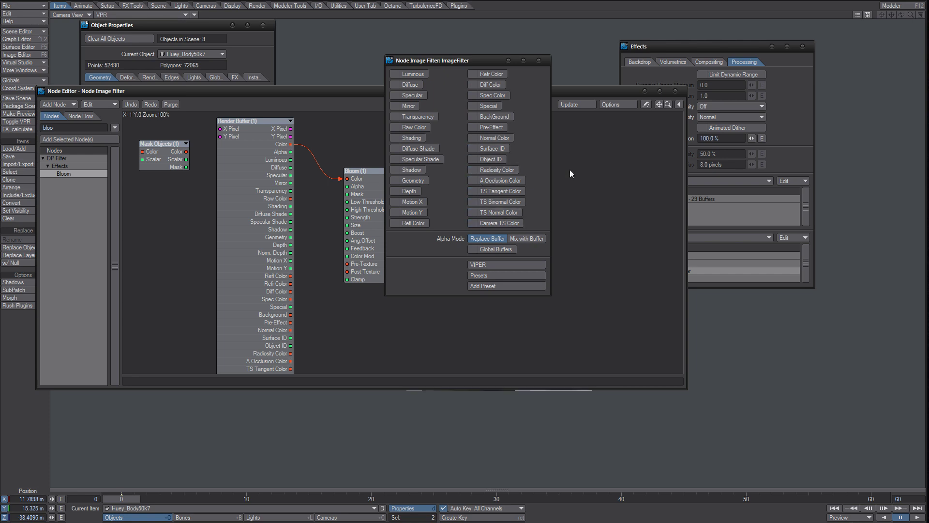
{"action": "left_click", "coordinate": [538, 61]}
- Move the ImageFilter node away from Bloom and shift the Node Editor to reach the image filter list in the Effects window
{"action": "left_click_drag", "start_coordinate": [490, 192], "coordinate": [508, 185]}
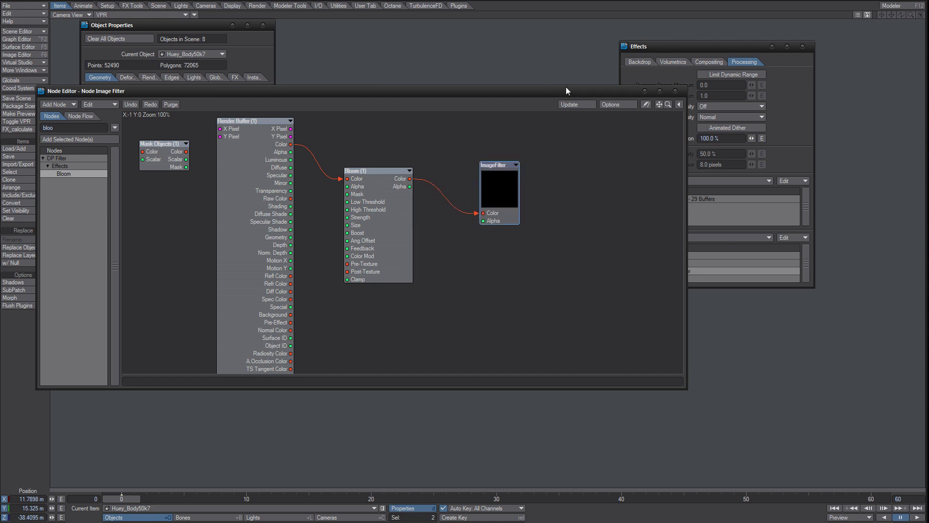
{"action": "left_click_drag", "start_coordinate": [566, 88], "coordinate": [547, 85]}
{"action": "left_click", "coordinate": [721, 223]}
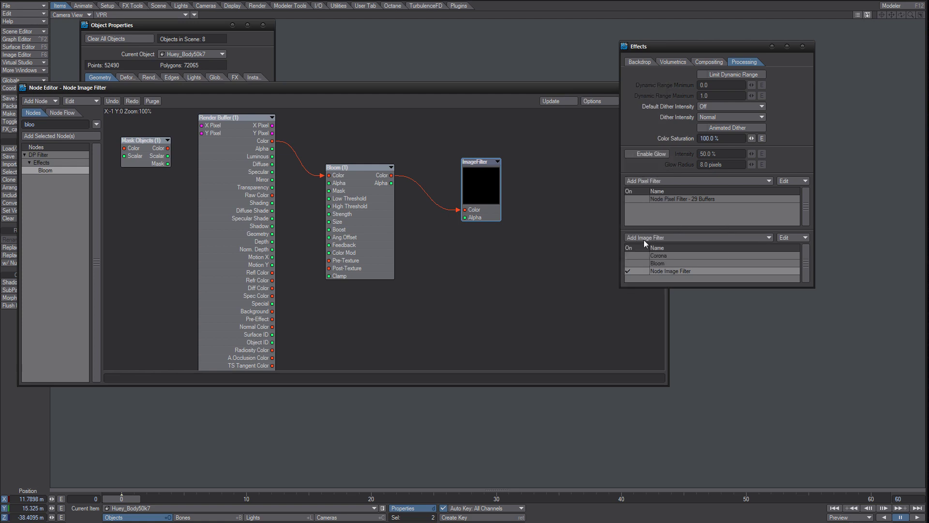
{"action": "left_click", "coordinate": [554, 253]}
{"action": "left_click", "coordinate": [663, 271]}
{"action": "left_click", "coordinate": [570, 290]}
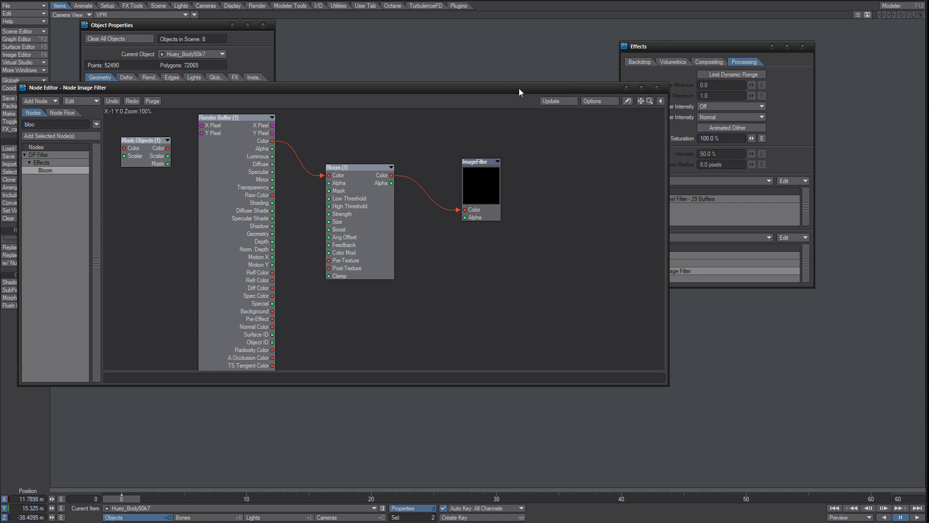
- Render the current frame and place the render window above the node network
{"action": "left_click_drag", "start_coordinate": [519, 88], "coordinate": [153, 327]}
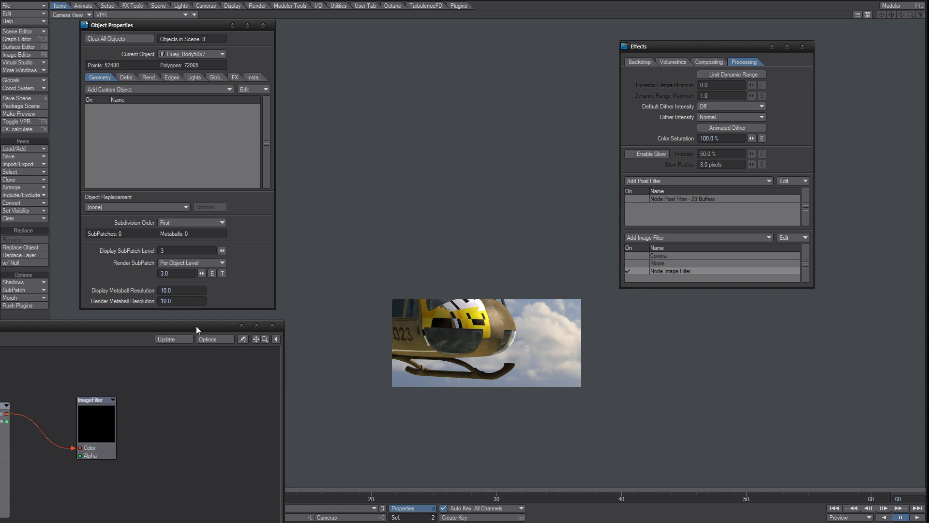
{"action": "left_click_drag", "start_coordinate": [196, 326], "coordinate": [517, 51]}
{"action": "key", "text": "F9"}
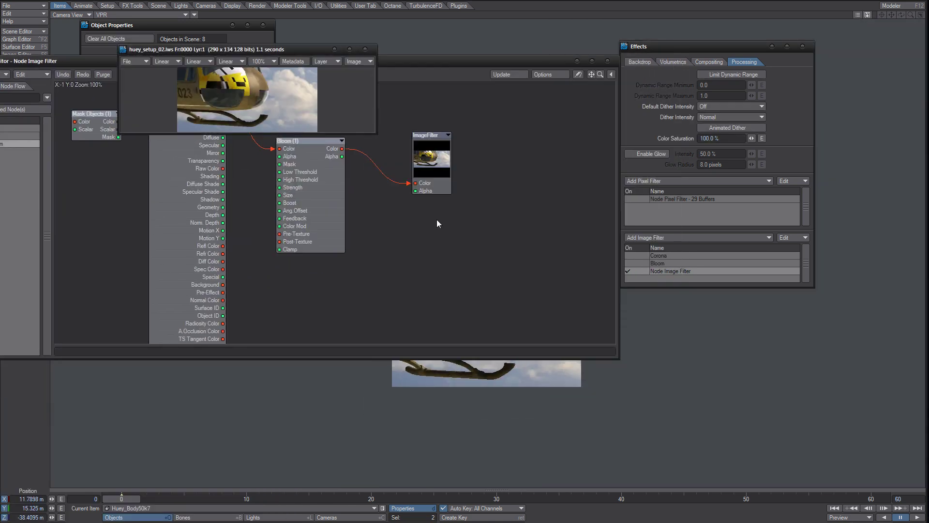
{"action": "left_click_drag", "start_coordinate": [319, 46], "coordinate": [599, 65]}
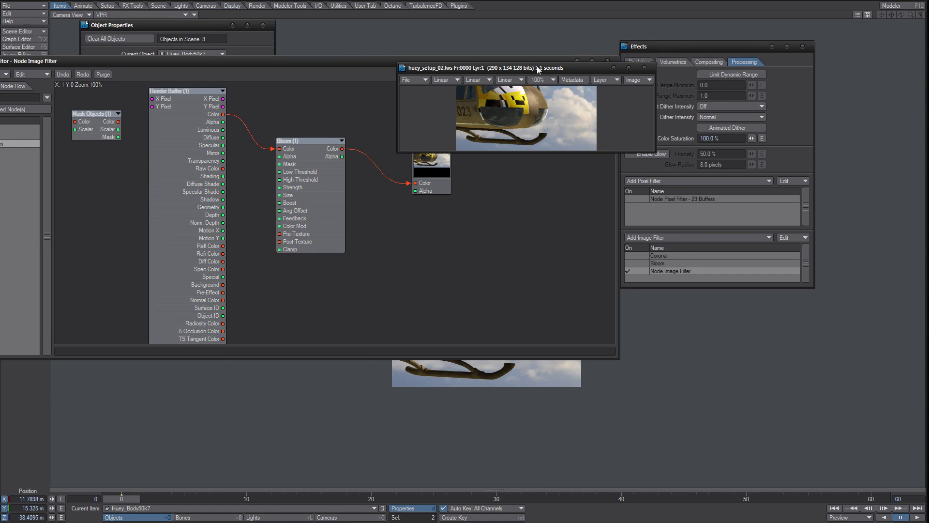
{"action": "left_click_drag", "start_coordinate": [537, 67], "coordinate": [425, 32]}
- Open the Bloom node's settings and arrange them, the render window and the Node Editor so that all stay visible
{"action": "double_click", "coordinate": [306, 161]}
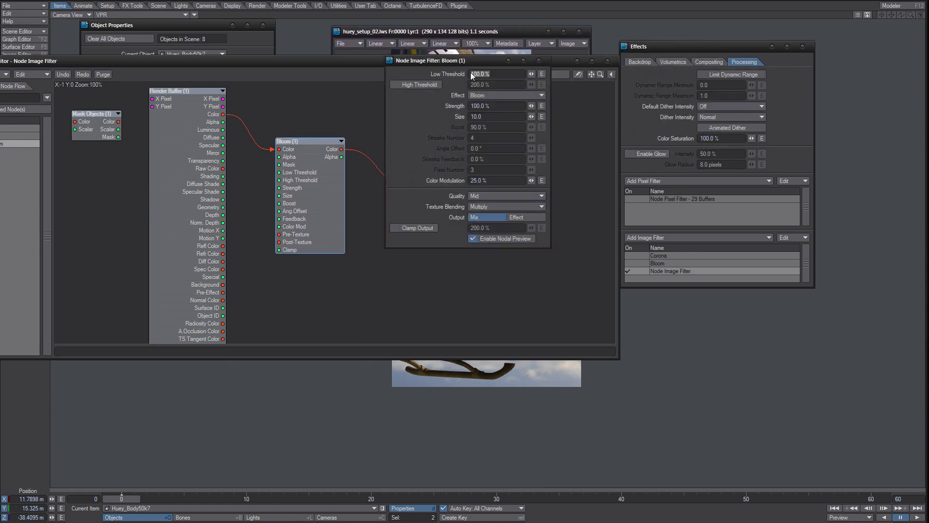
{"action": "left_click_drag", "start_coordinate": [459, 60], "coordinate": [632, 135]}
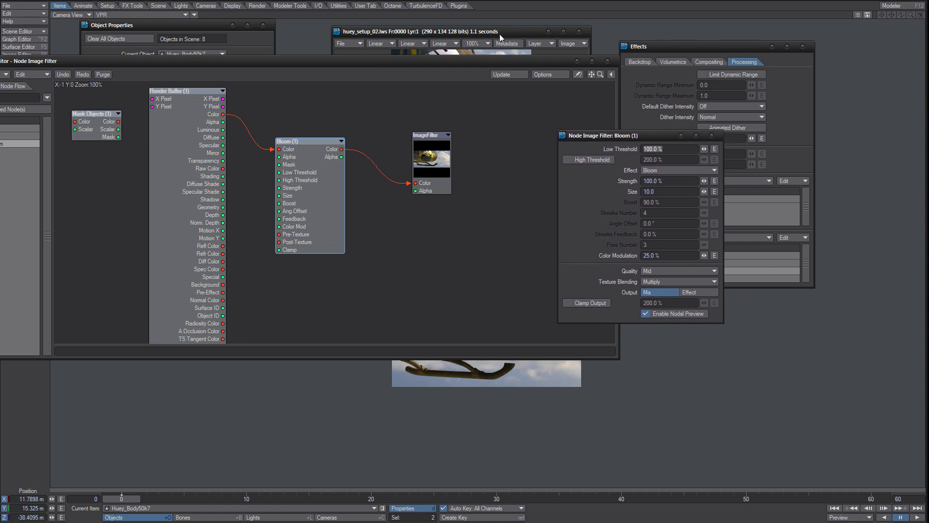
{"action": "left_click", "coordinate": [512, 32]}
{"action": "left_click_drag", "start_coordinate": [512, 32], "coordinate": [464, 25]}
{"action": "left_click_drag", "start_coordinate": [560, 59], "coordinate": [466, 127]}
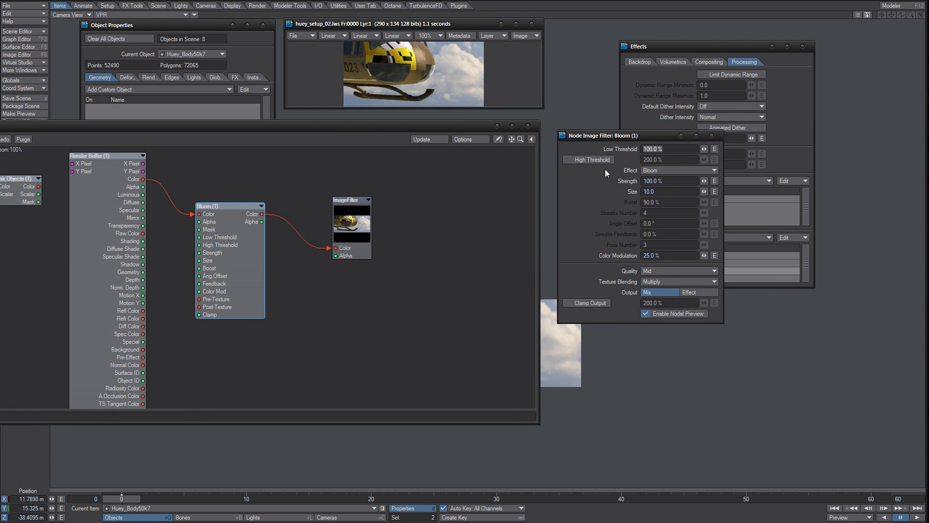
- Set the Bloom node's Low Threshold to 50% and render the frame
{"action": "type", "text": "50"}
{"action": "key", "text": "Return"}
{"action": "key", "text": "F9"}
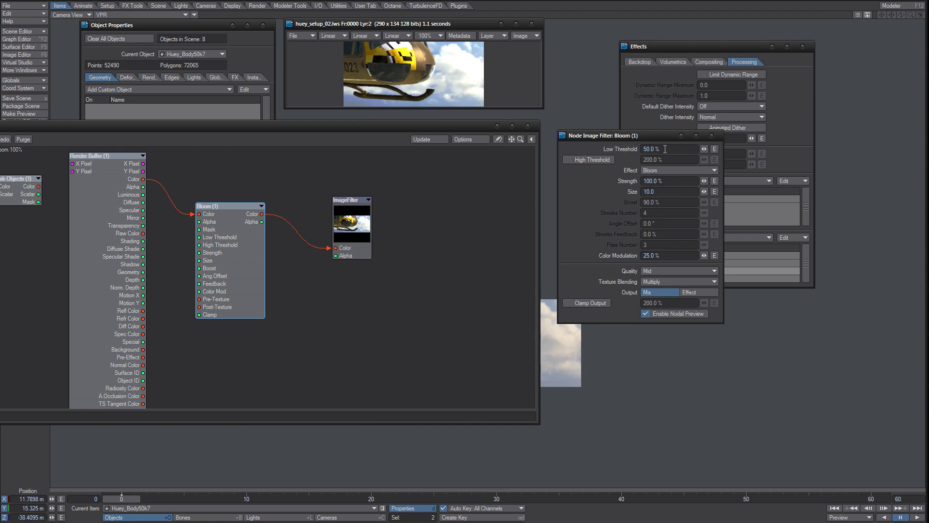
- Set the Bloom node's Size to 100 and its Strength to 50%
{"action": "left_click", "coordinate": [666, 191]}
{"action": "type", "text": "100"}
{"action": "left_click", "coordinate": [678, 181]}
{"action": "type", "text": "50"}
{"action": "key", "text": "Return"}
{"action": "left_click", "coordinate": [668, 149]}
{"action": "left_click", "coordinate": [584, 193]}
- Zoom the rendered image to 200% and enlarge the render window beside the Bloom settings
{"action": "left_click", "coordinate": [432, 33]}
{"action": "left_click", "coordinate": [438, 44]}
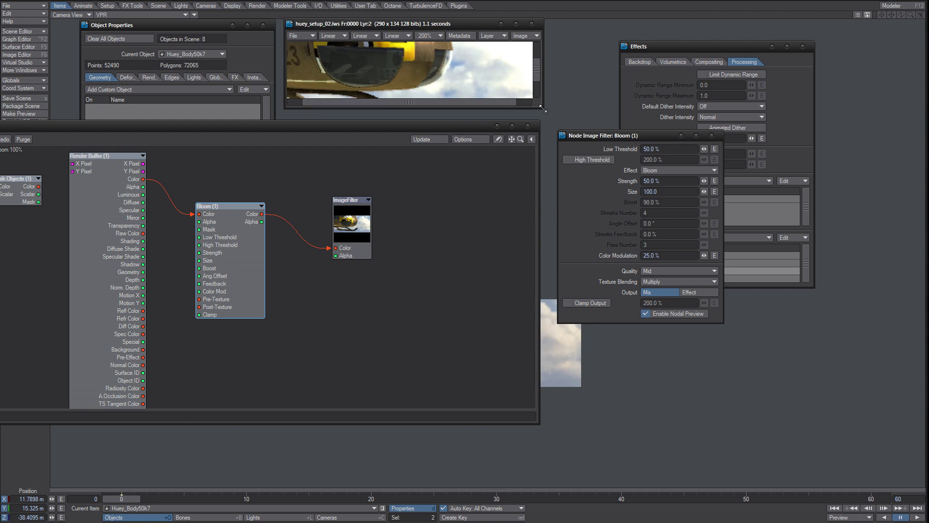
{"action": "left_click_drag", "start_coordinate": [544, 108], "coordinate": [730, 305]}
{"action": "left_click_drag", "start_coordinate": [613, 25], "coordinate": [424, 48]}
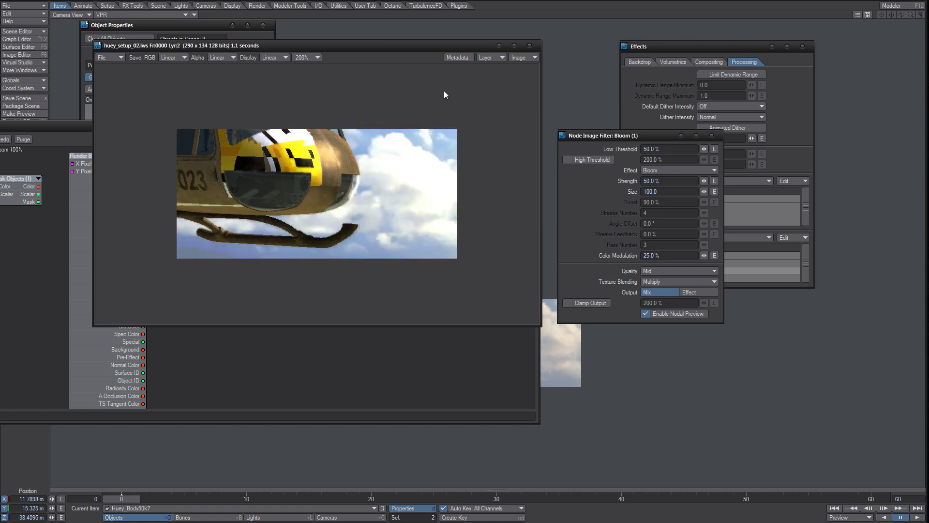
- Render the frame with the current bloom settings and compare it with the previous render by switching between the two
{"action": "key", "text": "F9"}
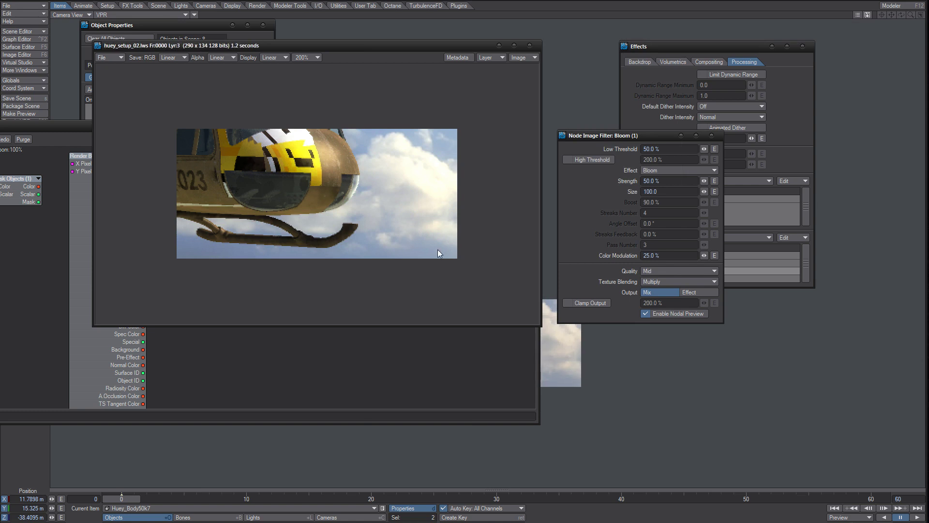
{"action": "key", "text": "Up"}
{"action": "key", "text": "Down"}
{"action": "key", "text": "Up"}
{"action": "key", "text": "Down"}
{"action": "key", "text": "Up"}
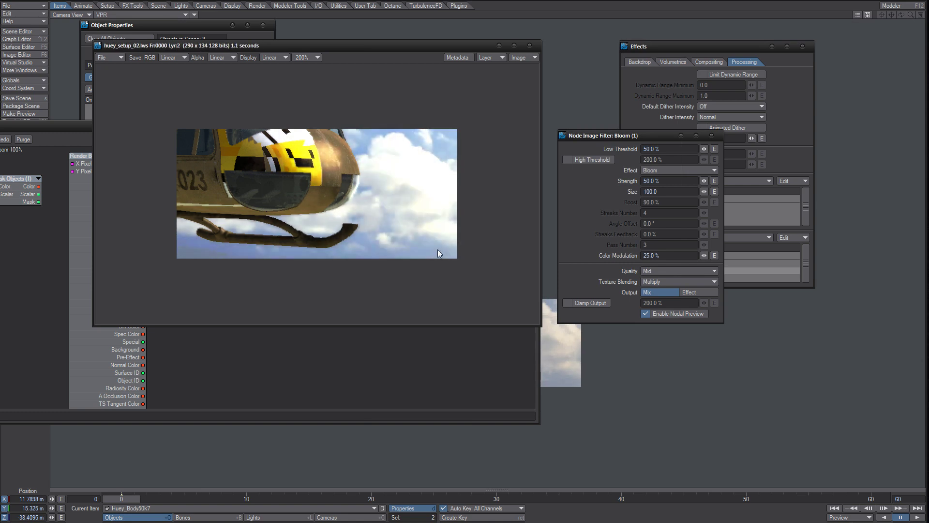
{"action": "key", "text": "Down"}
{"action": "key", "text": "Up"}
{"action": "key", "text": "Down"}
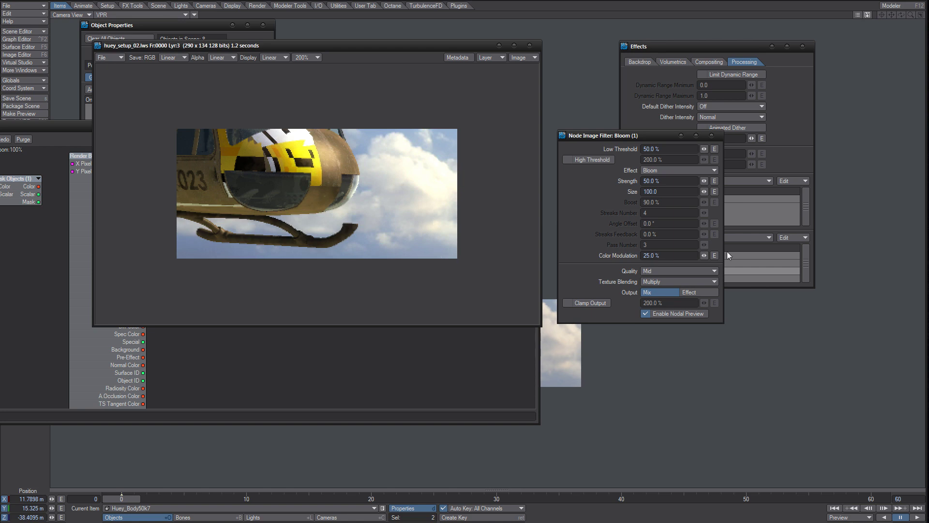
- Disable the Node Image Filter in the Effects window, render the frame without it and bring the Bloom settings forward
{"action": "left_click", "coordinate": [747, 282]}
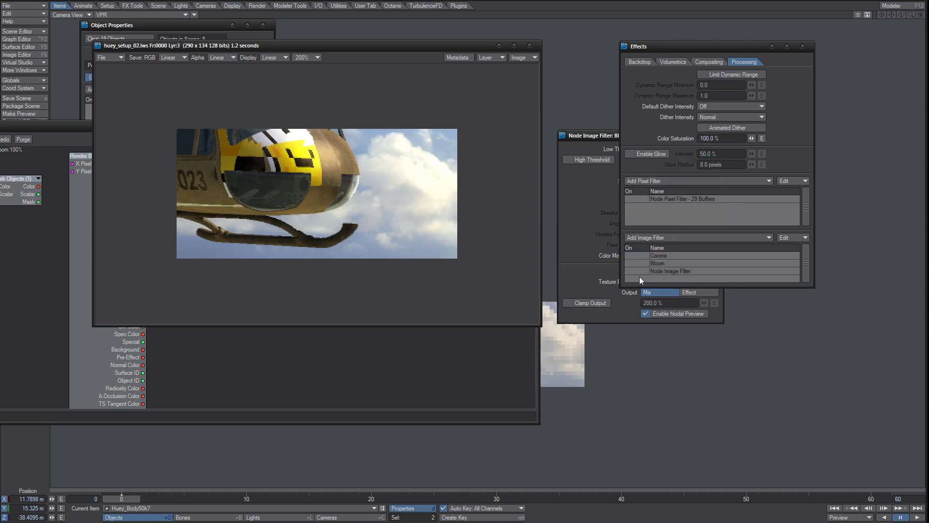
{"action": "key", "text": "F9"}
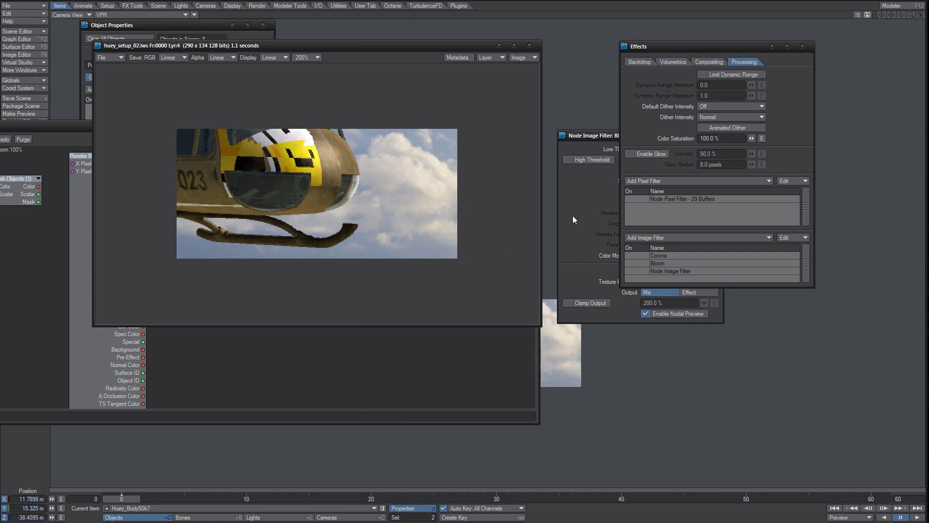
{"action": "left_click", "coordinate": [594, 220]}
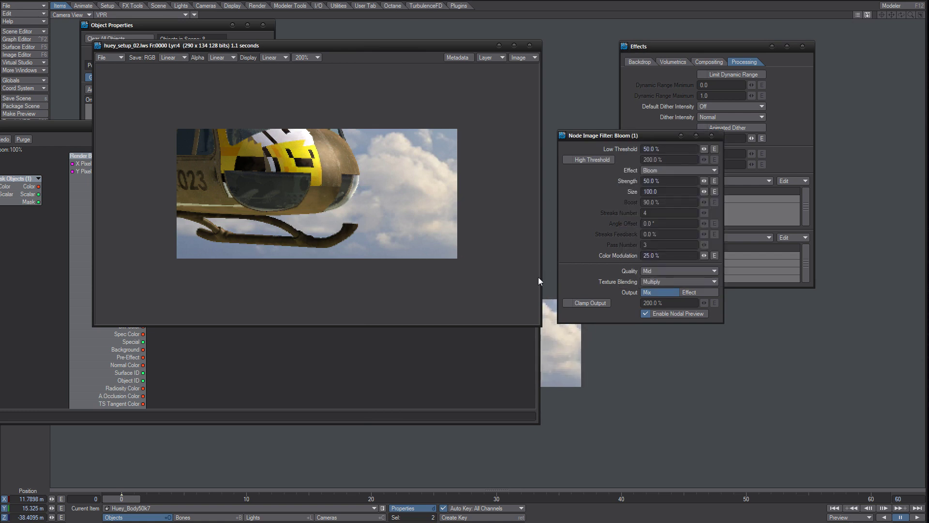
- Set the Bloom node's Low Threshold to 20% and render the frame
{"action": "left_click_drag", "start_coordinate": [660, 150], "coordinate": [608, 160]}
{"action": "type", "text": "20"}
{"action": "key", "text": "Return"}
{"action": "key", "text": "F9"}
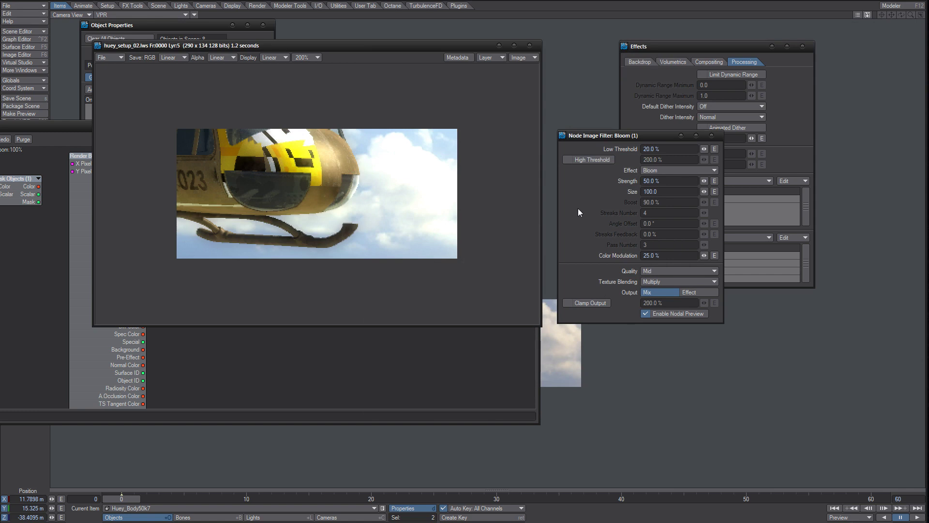
- Set the Bloom Size to 70 and Strength to 80%, and render the frame
{"action": "left_click", "coordinate": [656, 192]}
{"action": "type", "text": "70"}
{"action": "key", "text": "Return"}
{"action": "left_click", "coordinate": [655, 180]}
{"action": "type", "text": "30"}
{"action": "key", "text": "Return"}
{"action": "key", "text": "F9"}
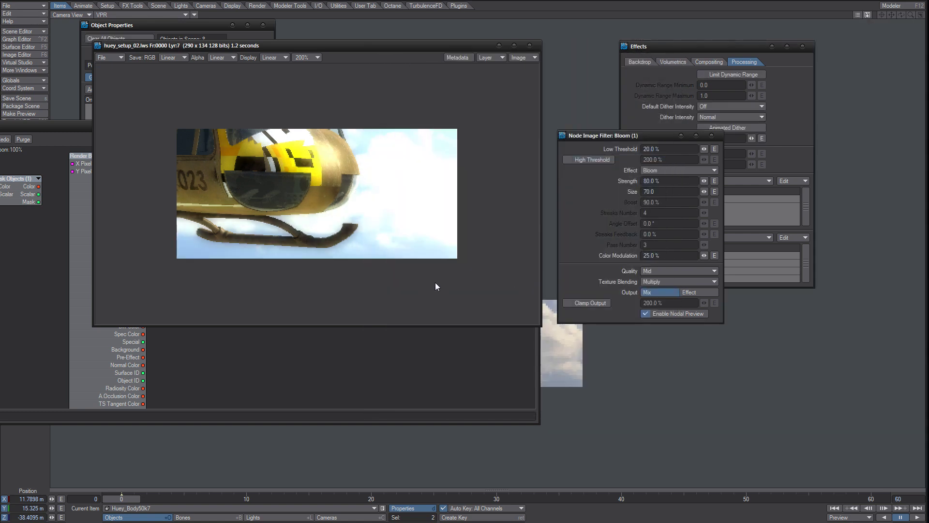
- Reduce the Bloom Strength to 40% and the Size to 40, and render the frame
{"action": "left_click", "coordinate": [662, 183]}
{"action": "type", "text": "40"}
{"action": "key", "text": "Return"}
{"action": "left_click", "coordinate": [662, 191]}
{"action": "type", "text": "40"}
{"action": "key", "text": "Return"}
{"action": "key", "text": "F9"}
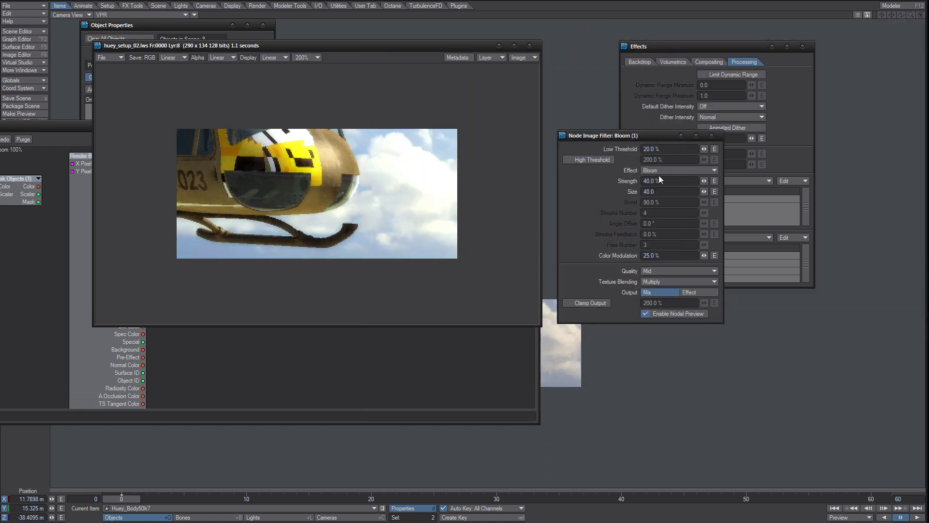
- Set the Bloom Size to 70 and the Low Threshold to 10%, rendering the frame after each change
{"action": "left_click_drag", "start_coordinate": [658, 192], "coordinate": [637, 192]}
{"action": "type", "text": "70"}
{"action": "key", "text": "Return"}
{"action": "key", "text": "F9"}
{"action": "type", "text": "10"}
{"action": "key", "text": "Return"}
{"action": "key", "text": "F9"}
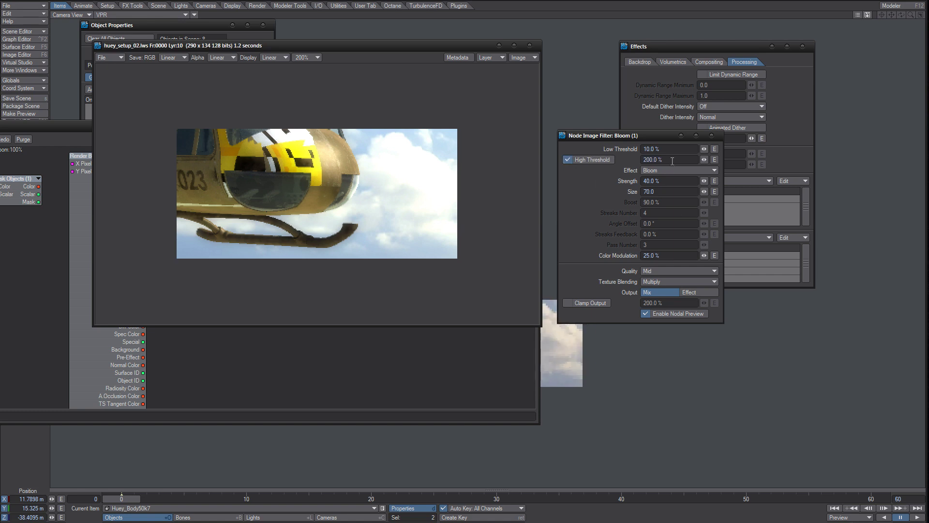
- Set the Bloom High Threshold to 50% and render the frame
{"action": "left_click_drag", "start_coordinate": [672, 160], "coordinate": [590, 166]}
{"action": "key", "text": "F9"}
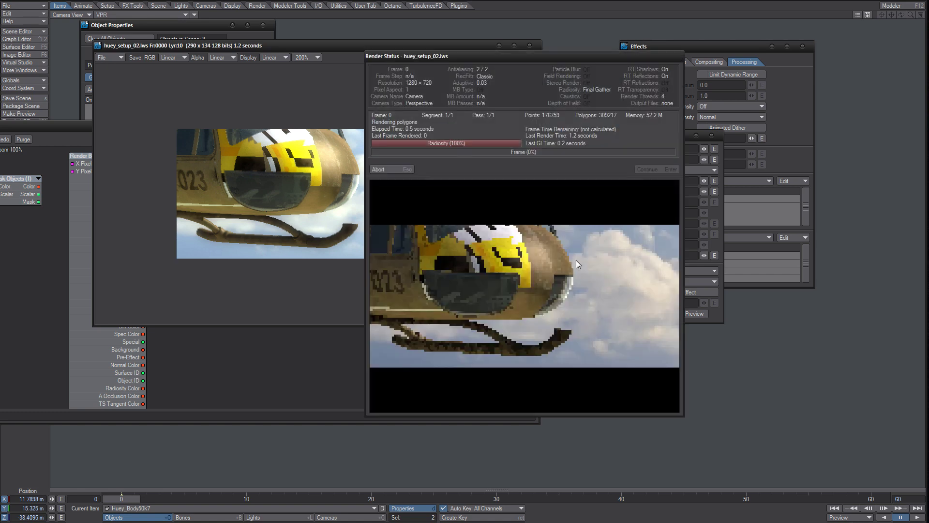
{"action": "left_click_drag", "start_coordinate": [670, 158], "coordinate": [599, 180]}
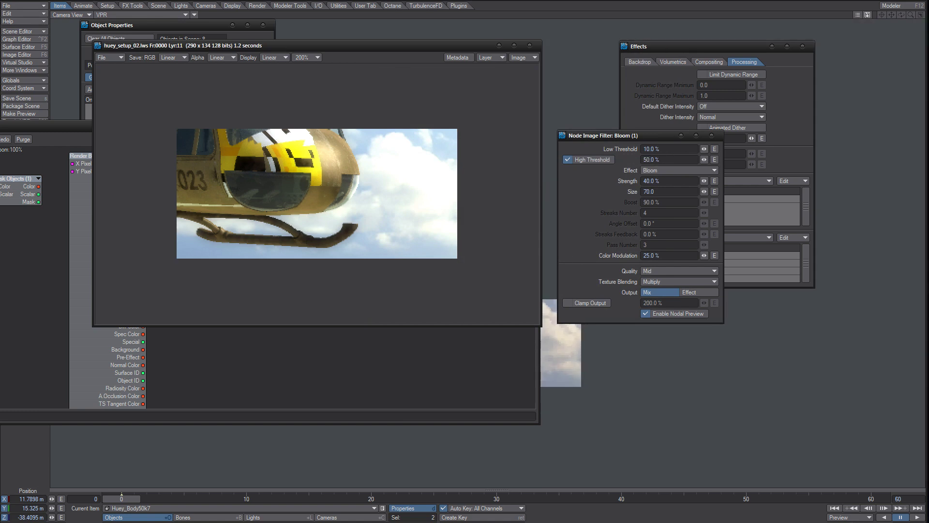
{"action": "key", "text": "F9"}
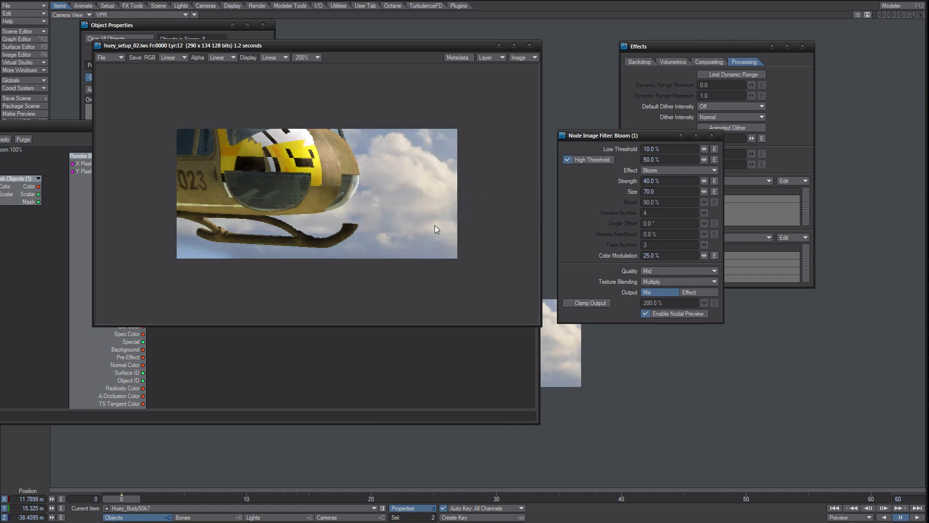
- Raise the Bloom High Threshold to 100% and render the frame again
{"action": "left_click_drag", "start_coordinate": [668, 160], "coordinate": [597, 179]}
{"action": "type", "text": "100"}
{"action": "key", "text": "Return"}
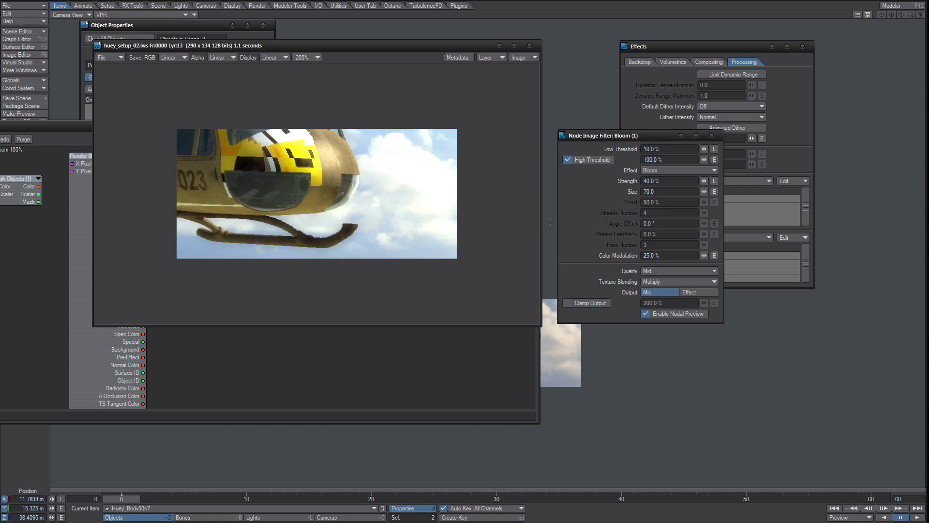
- Check the Quality options, change the Bloom node's Effect to Star x4 A and render the frame
{"action": "left_click", "coordinate": [666, 272]}
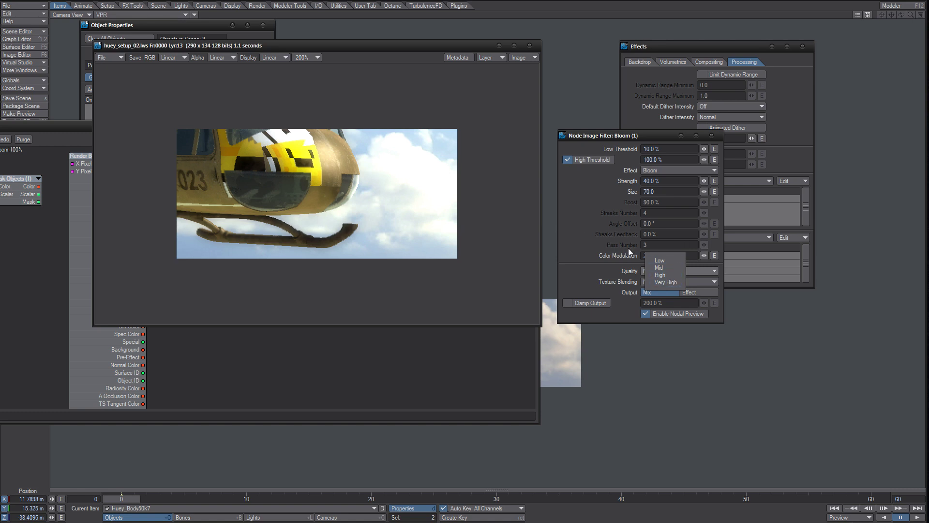
{"action": "left_click", "coordinate": [605, 213]}
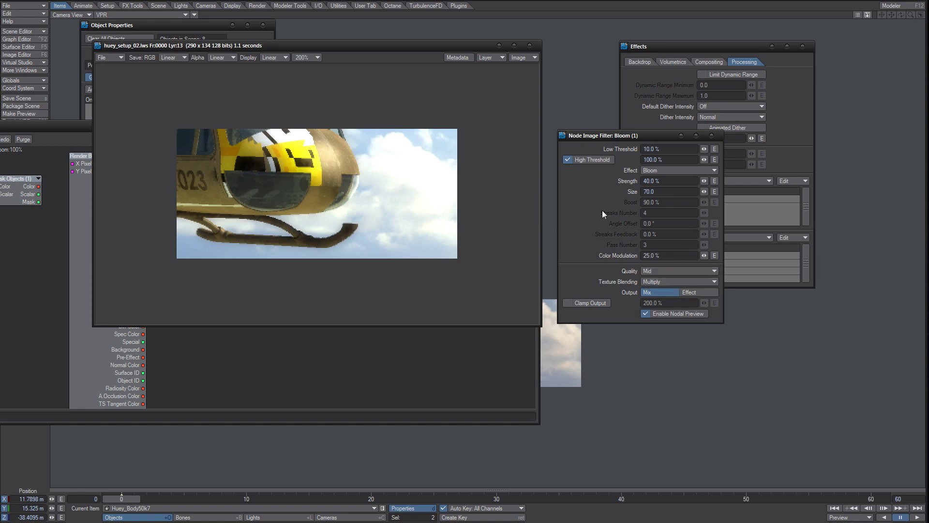
{"action": "left_click", "coordinate": [661, 171]}
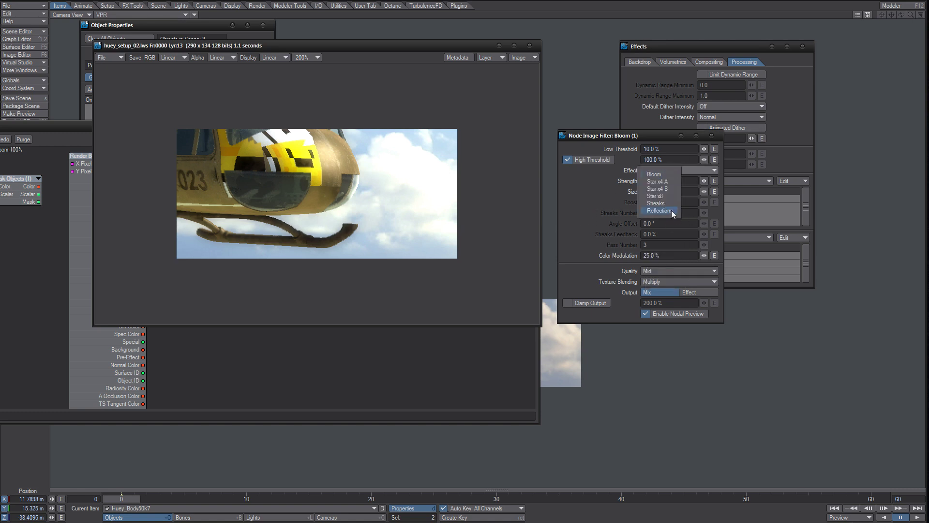
{"action": "left_click", "coordinate": [668, 181]}
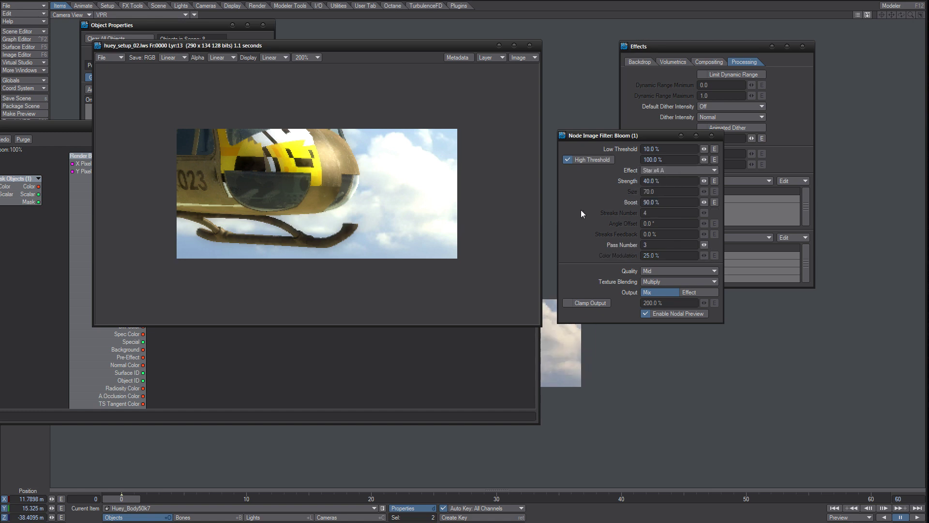
{"action": "key", "text": "F9"}
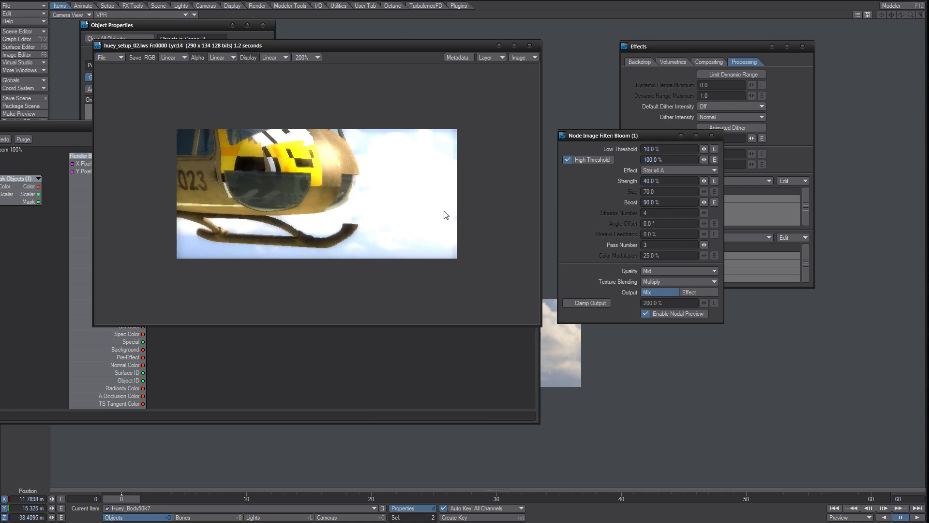
- Switch the Effect to Streaks and render the frame, first at the current Strength and again at 400%
{"action": "left_click", "coordinate": [678, 171]}
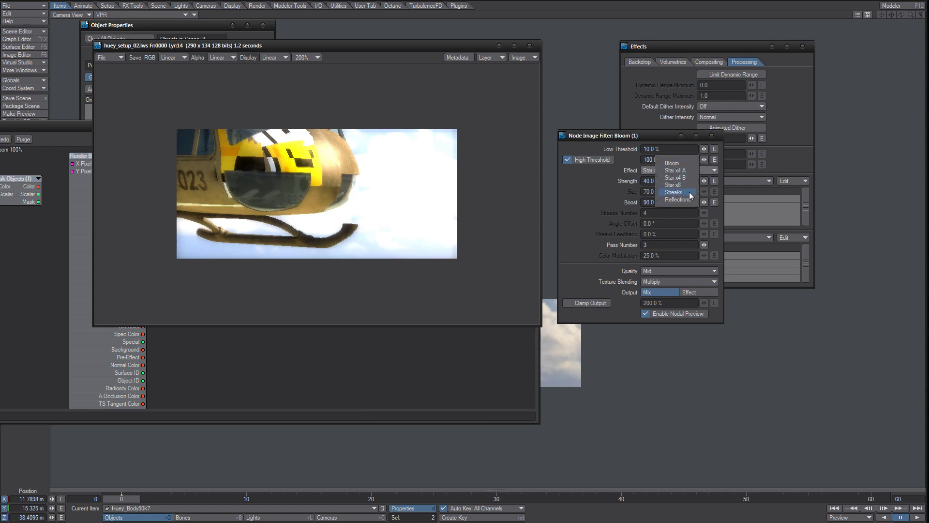
{"action": "left_click", "coordinate": [690, 192]}
{"action": "key", "text": "F9"}
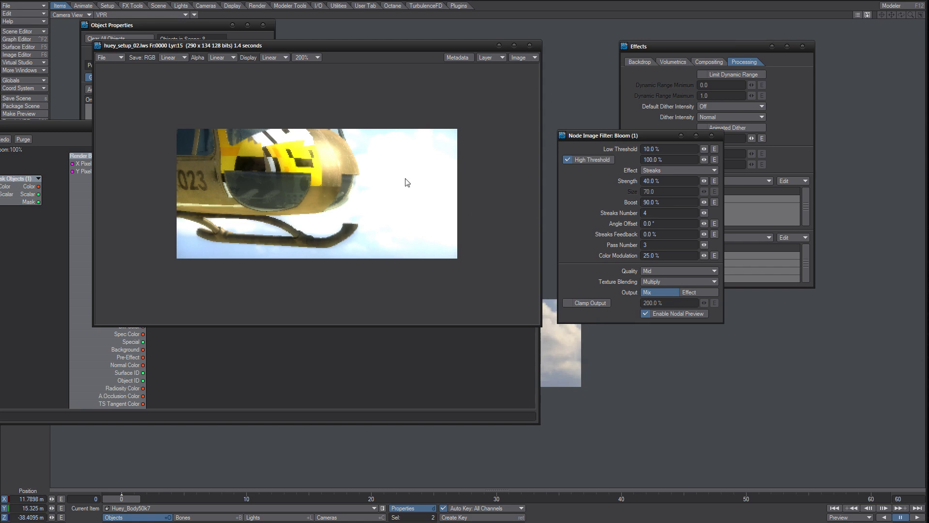
{"action": "left_click", "coordinate": [653, 181]}
{"action": "key", "text": "F9"}
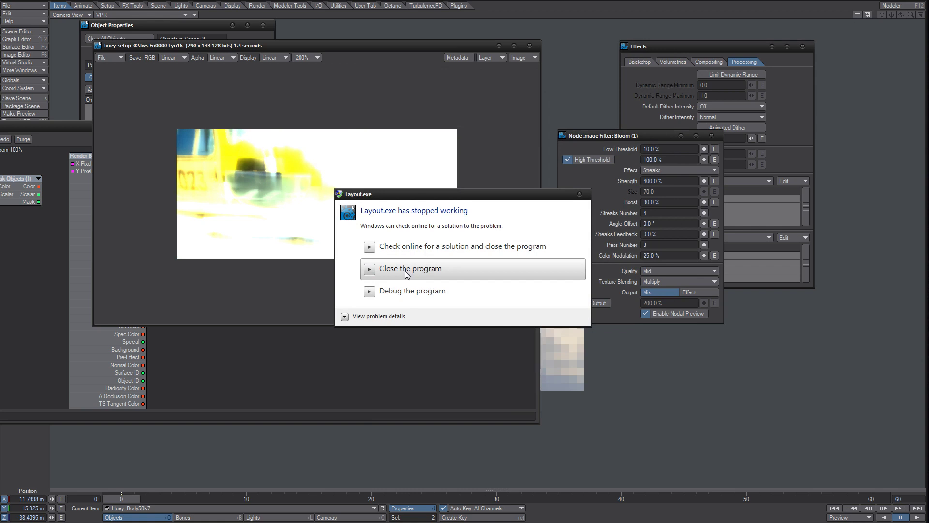
- Close the crashed Layout program and reopen the huey_setup_02 scene from the file search results
{"action": "left_click", "coordinate": [241, 522]}
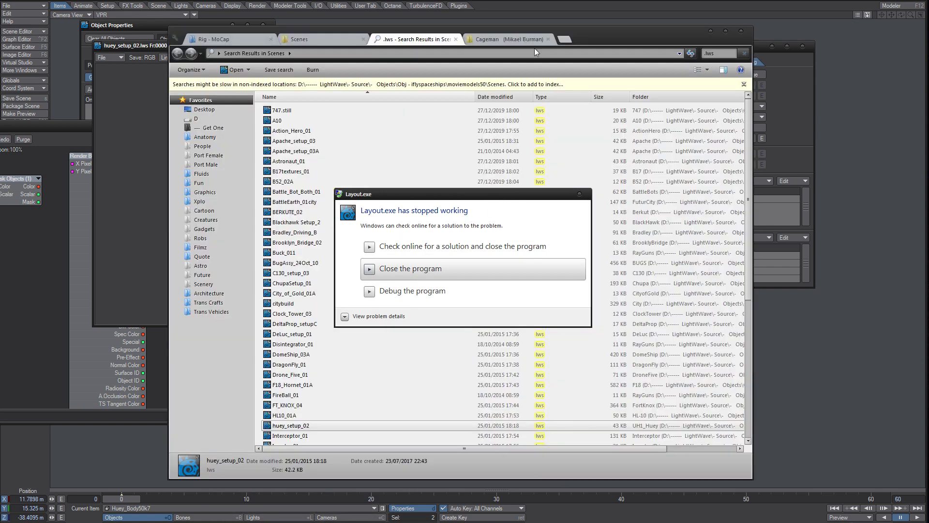
{"action": "double_click", "coordinate": [596, 35]}
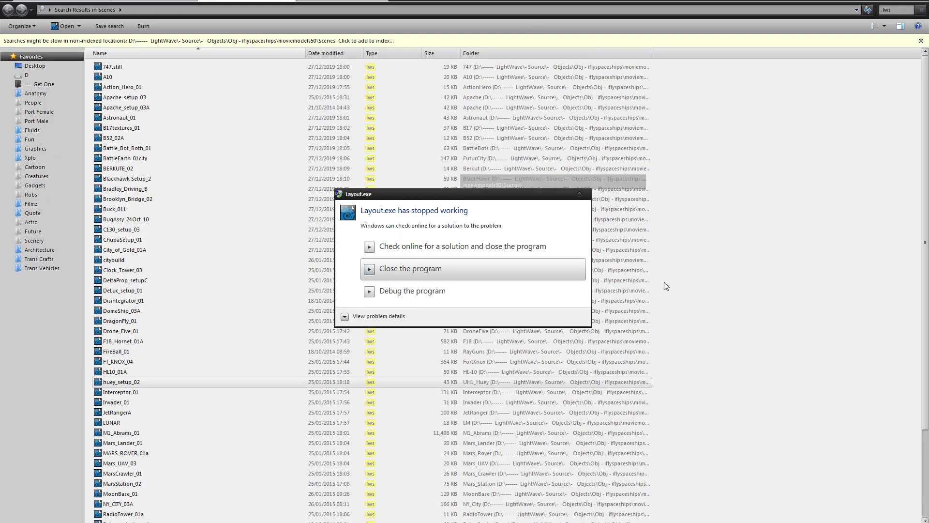
{"action": "left_click", "coordinate": [414, 273]}
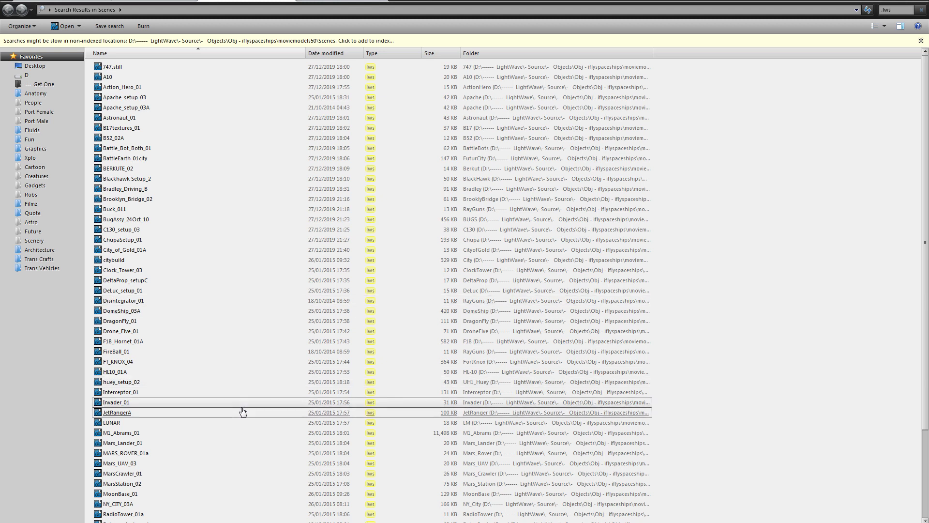
{"action": "double_click", "coordinate": [243, 412]}
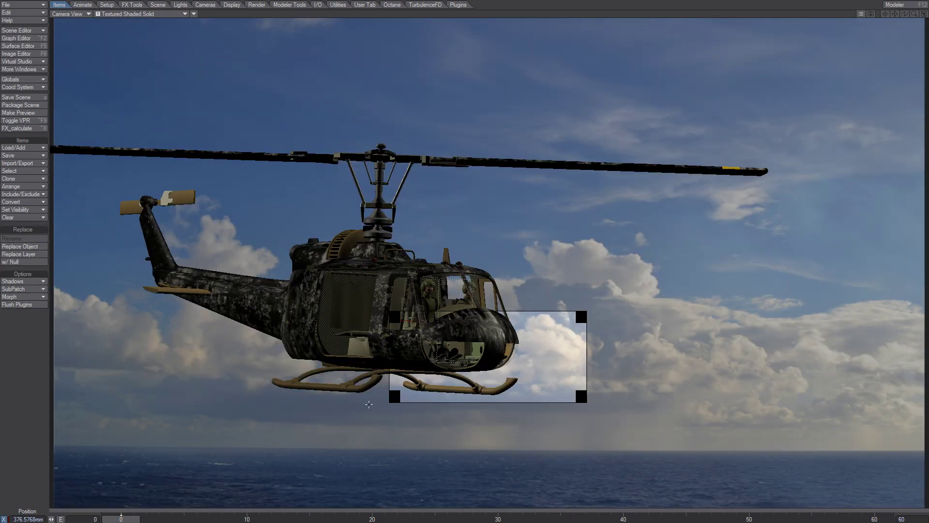
- Open the Corona image filter's settings from the Effects window, render the frame and move the render window clear
{"action": "key", "text": "ctrl+F8"}
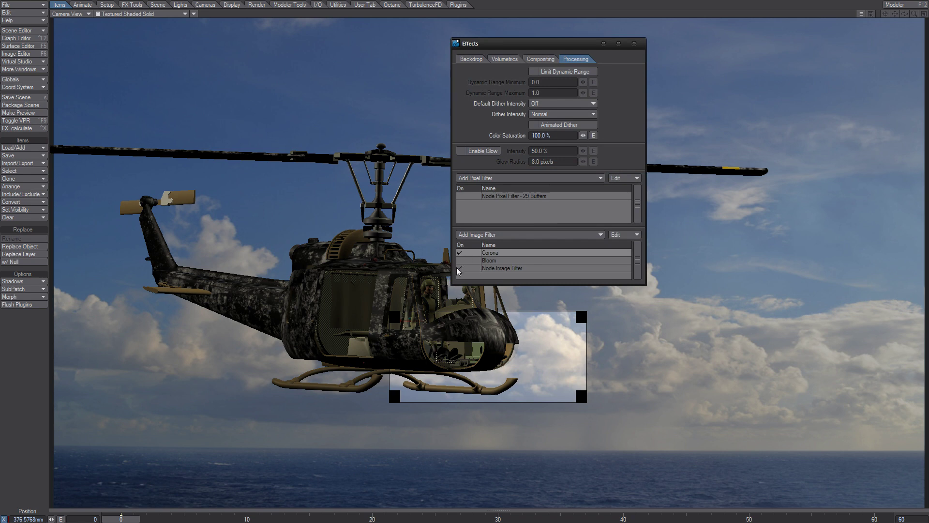
{"action": "double_click", "coordinate": [506, 253]}
{"action": "left_click_drag", "start_coordinate": [230, 151], "coordinate": [279, 122]}
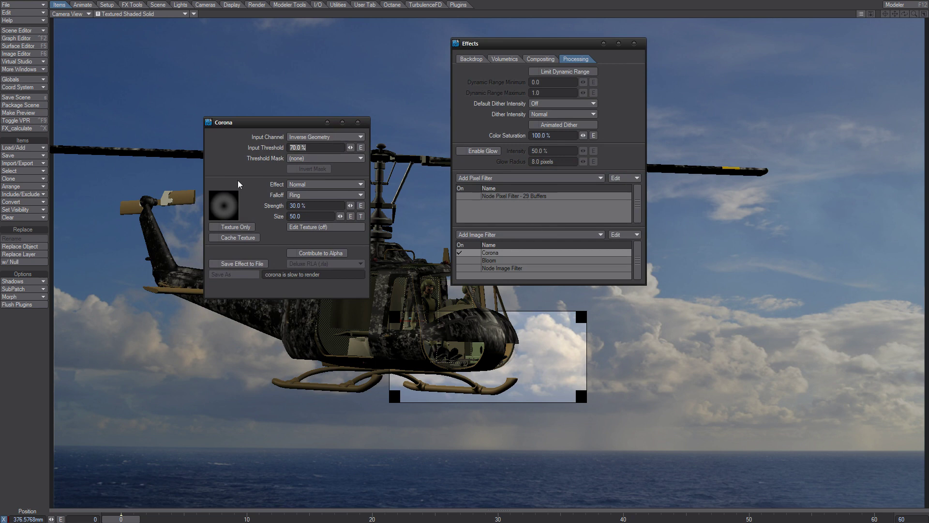
{"action": "key", "text": "F9"}
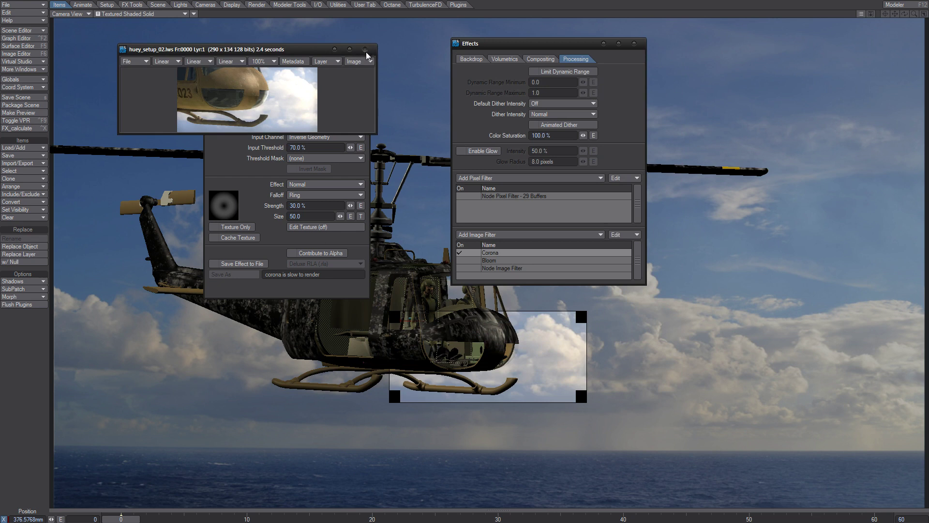
{"action": "left_click_drag", "start_coordinate": [306, 51], "coordinate": [295, 42]}
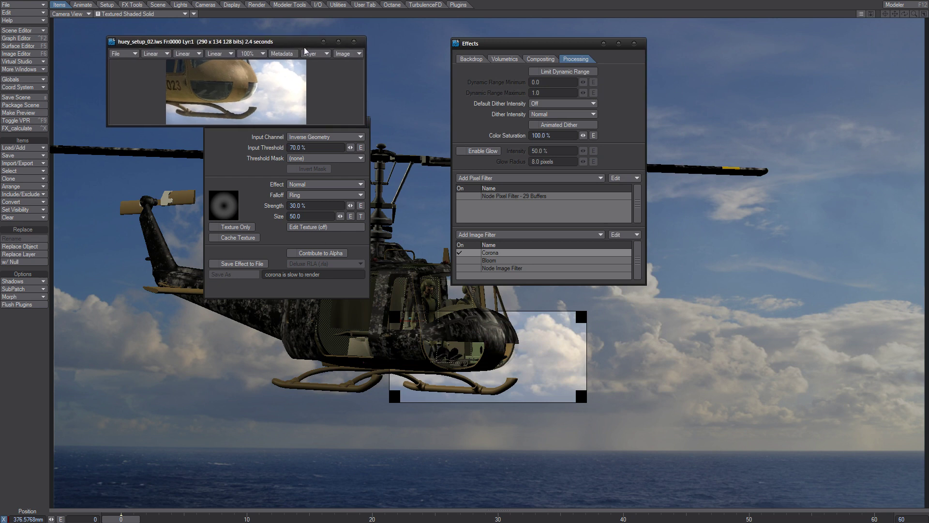
- Close the Corona settings and inspect the Motion Blur options in the camera properties without changing them
{"action": "left_click", "coordinate": [248, 170]}
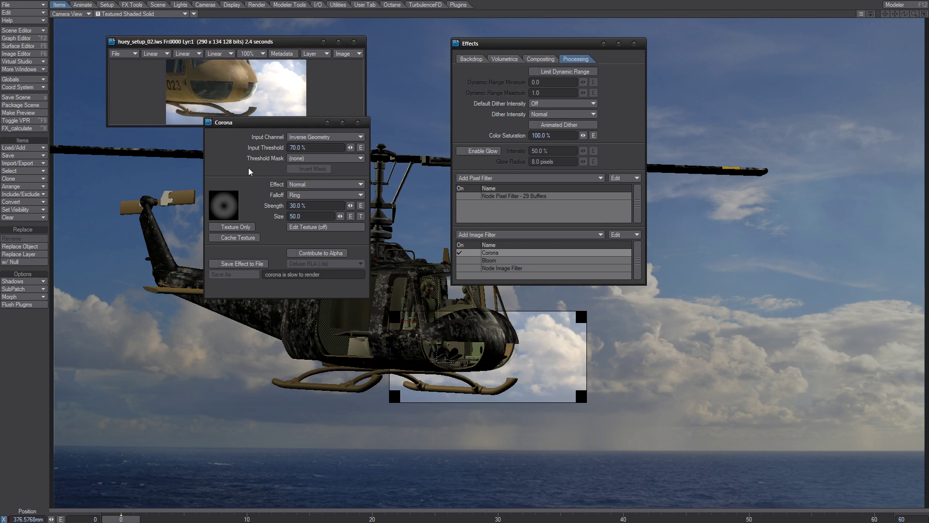
{"action": "left_click", "coordinate": [359, 122]}
{"action": "key", "text": "shift+c"}
{"action": "key", "text": "p"}
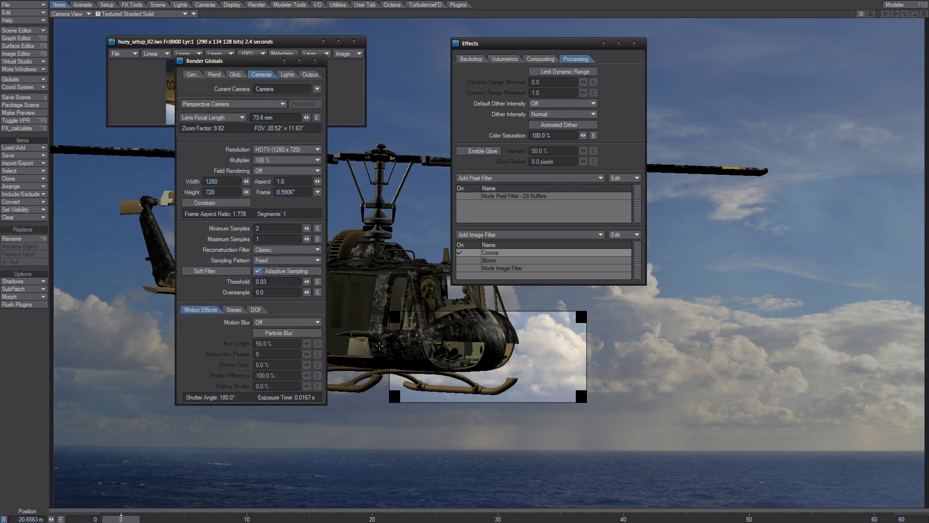
{"action": "left_click", "coordinate": [276, 322]}
{"action": "left_click", "coordinate": [194, 337]}
{"action": "left_click", "coordinate": [316, 61]}
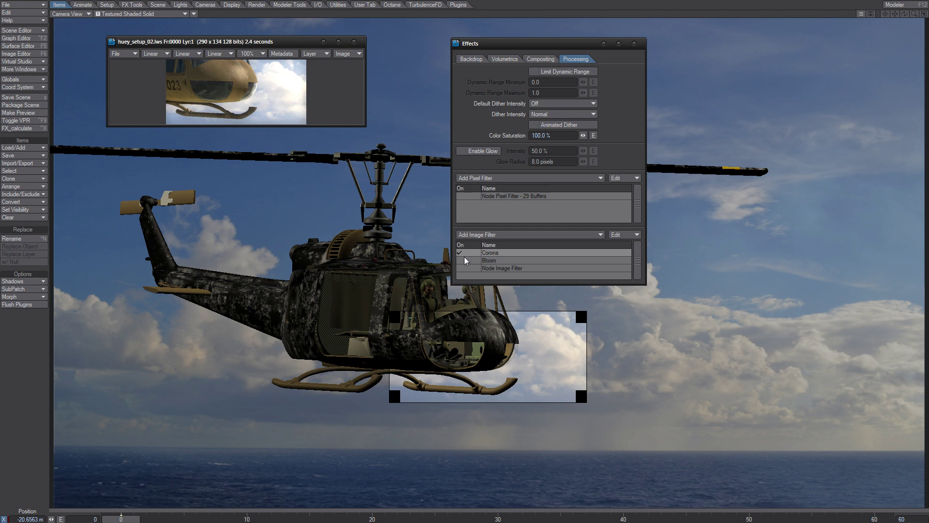
- Open the Node Image Filter's node network, connect the Render Buffer Color output to the Bloom Color input and space out the nodes
{"action": "double_click", "coordinate": [506, 268]}
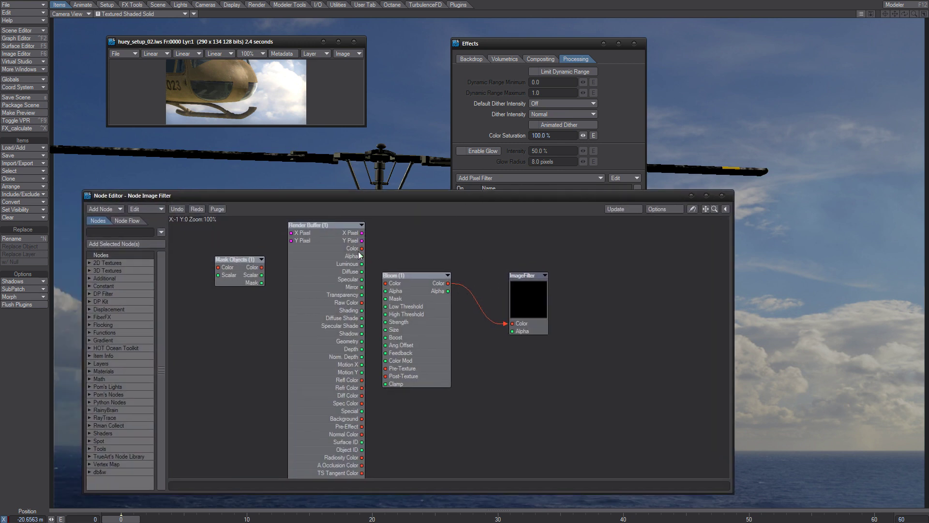
{"action": "left_click_drag", "start_coordinate": [362, 248], "coordinate": [436, 266]}
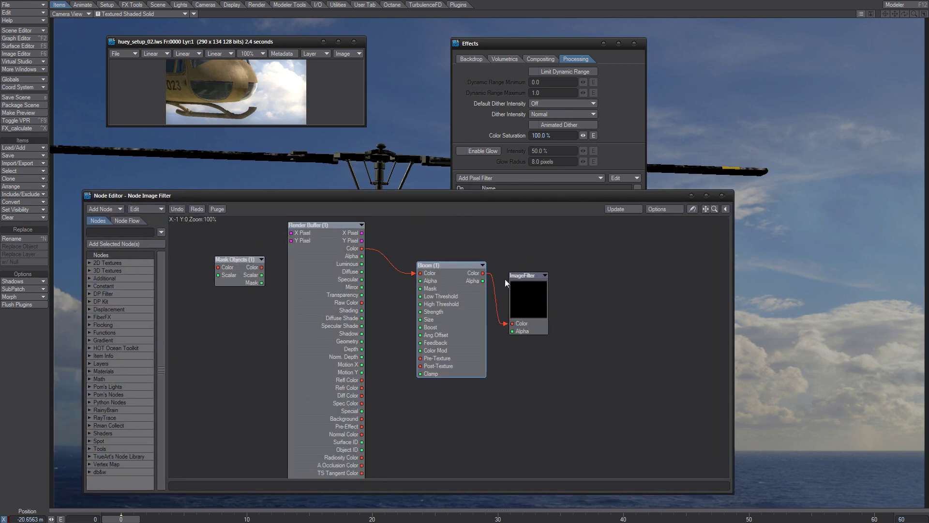
{"action": "left_click_drag", "start_coordinate": [537, 281], "coordinate": [550, 268]}
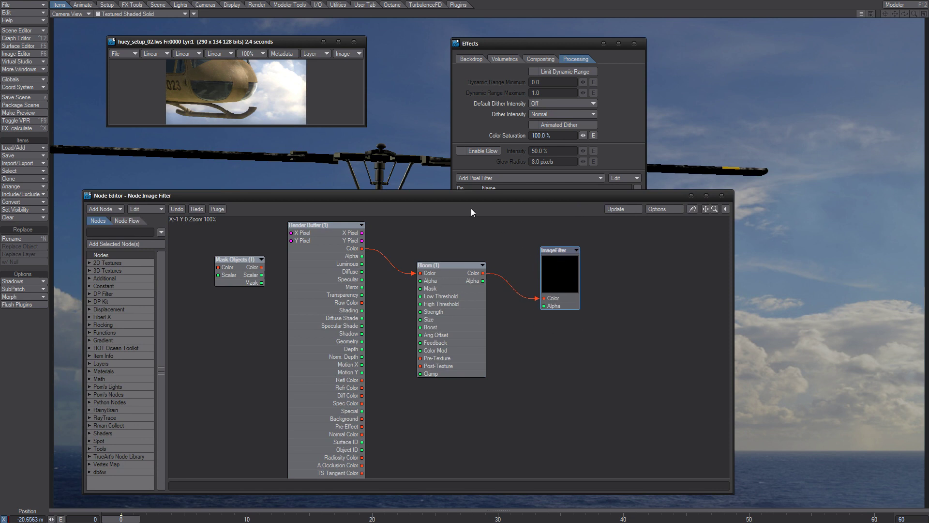
{"action": "left_click_drag", "start_coordinate": [453, 197], "coordinate": [464, 180]}
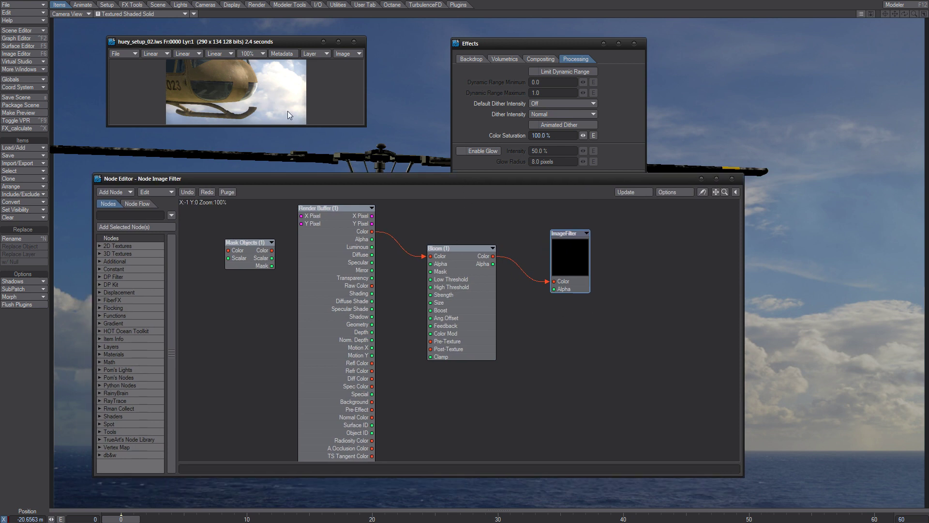
- Open the Bloom node's settings and set its Low Threshold to 20% and Strength to 30%
{"action": "double_click", "coordinate": [465, 283]}
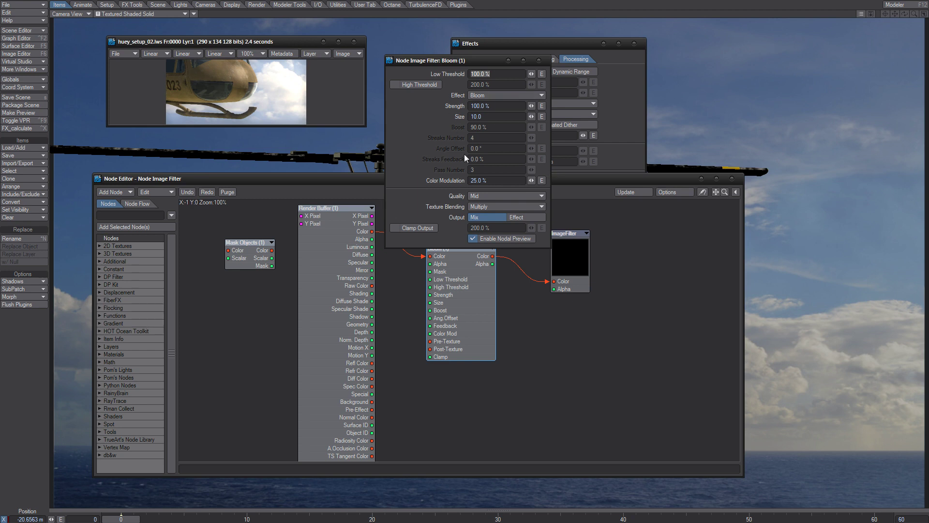
{"action": "type", "text": "20"}
{"action": "key", "text": "Return"}
{"action": "left_click", "coordinate": [499, 105]}
{"action": "type", "text": "30"}
{"action": "key", "text": "Return"}
- Set the Bloom node's Size to 80 and render the frame
{"action": "left_click", "coordinate": [470, 116]}
{"action": "type", "text": "100"}
{"action": "key", "text": "BackSpace"}
{"action": "key", "text": "BackSpace"}
{"action": "type", "text": "80"}
{"action": "key", "text": "F9"}
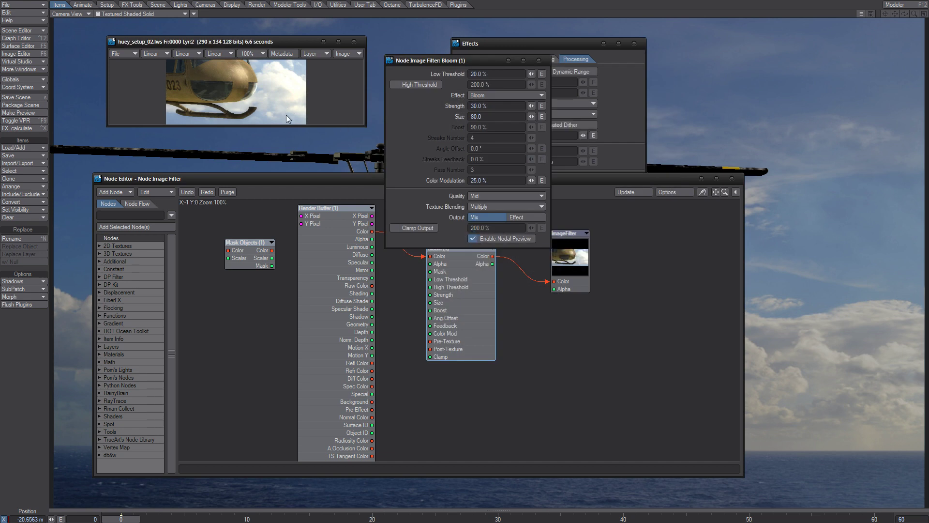
- Compare the new bloom render with the previous render by switching back and forth between them
{"action": "key", "text": "Left"}
{"action": "key", "text": "Right"}
{"action": "key", "text": "Left"}
{"action": "key", "text": "Right"}
{"action": "key", "text": "Left"}
{"action": "key", "text": "Right"}
{"action": "key", "text": "Left"}
{"action": "key", "text": "Right"}
{"action": "key", "text": "Left"}
{"action": "key", "text": "Right"}
{"action": "key", "text": "Left"}
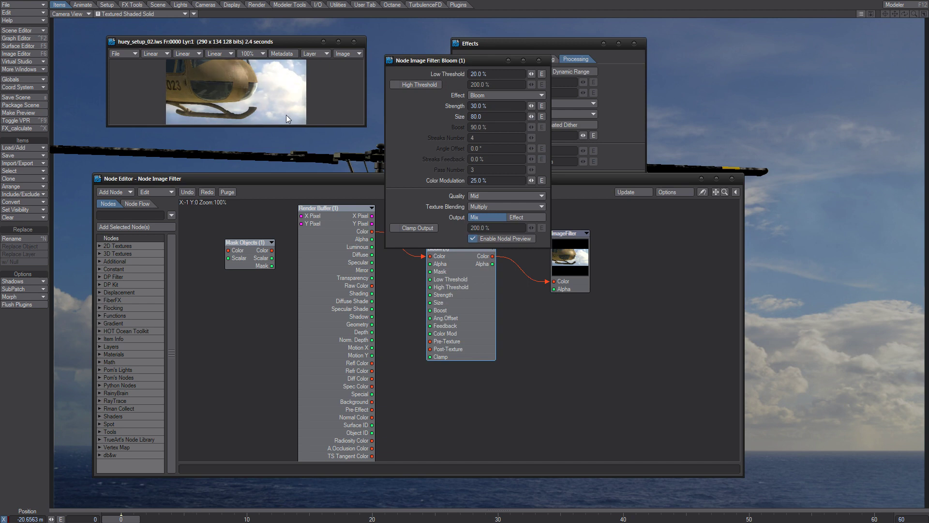
{"action": "key", "text": "Right"}
{"action": "key", "text": "Left"}
{"action": "key", "text": "Right"}
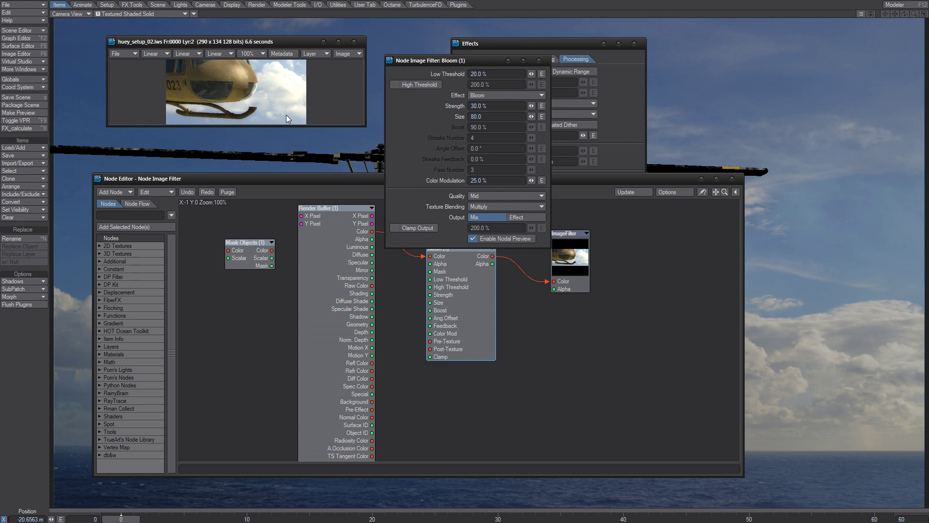
- Compare the two renders once more and set the Bloom node's Strength to 70%
{"action": "key", "text": "Left"}
{"action": "key", "text": "Right"}
{"action": "key", "text": "Return"}
{"action": "type", "text": "70"}
{"action": "key", "text": "Return"}
- Move the ImageFilter node away from the Bloom node, then open its settings and the VIPER preview
{"action": "left_click_drag", "start_coordinate": [581, 266], "coordinate": [595, 258]}
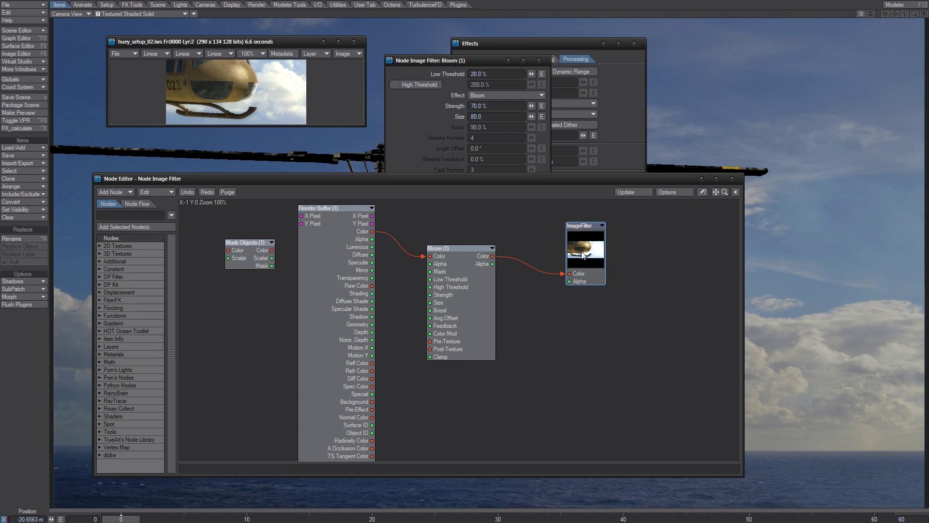
{"action": "right_click", "coordinate": [577, 250]}
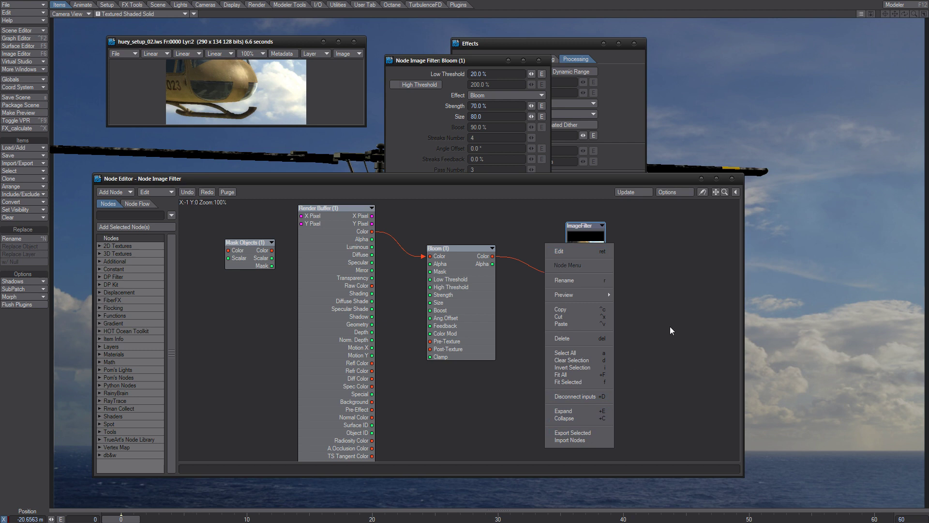
{"action": "left_click", "coordinate": [561, 251]}
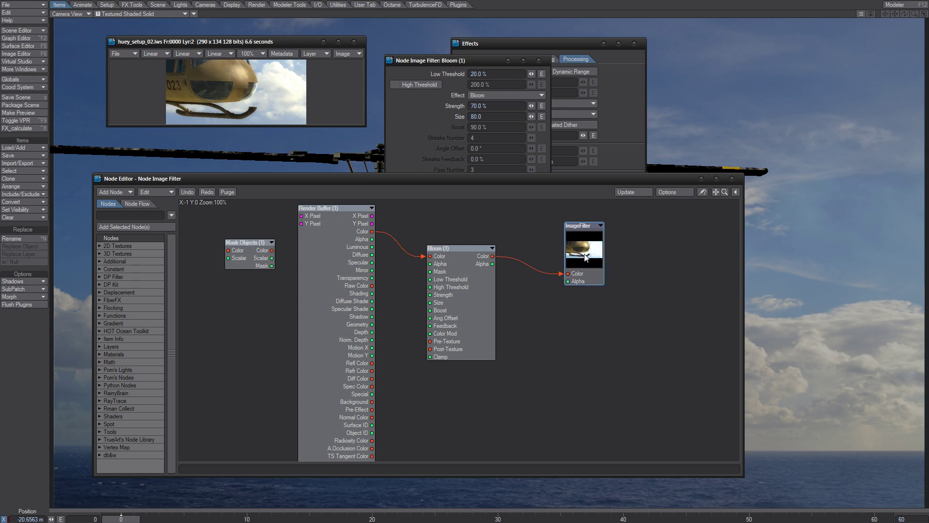
{"action": "left_click", "coordinate": [492, 265]}
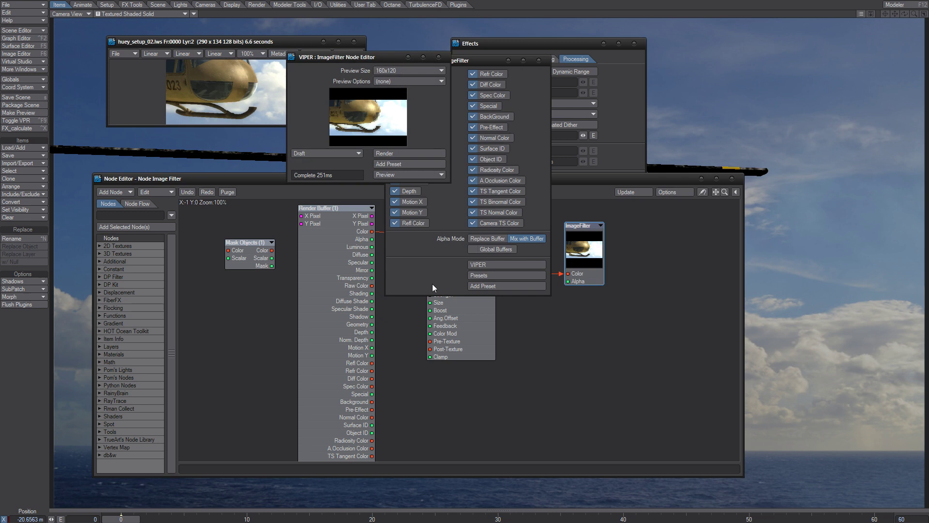
- Set the VIPER preview size to 640x480, render the preview and move its window clear of the filter settings
{"action": "left_click", "coordinate": [393, 71]}
{"action": "left_click", "coordinate": [394, 93]}
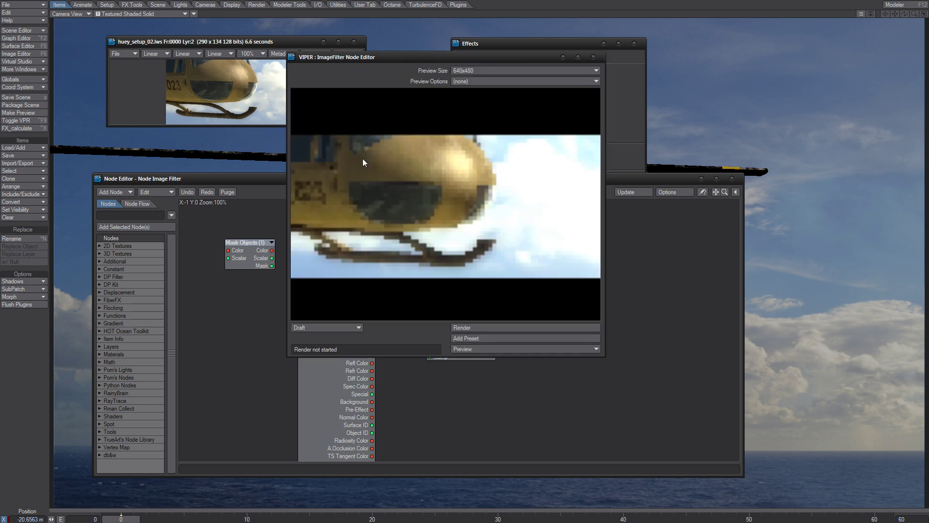
{"action": "left_click", "coordinate": [460, 328]}
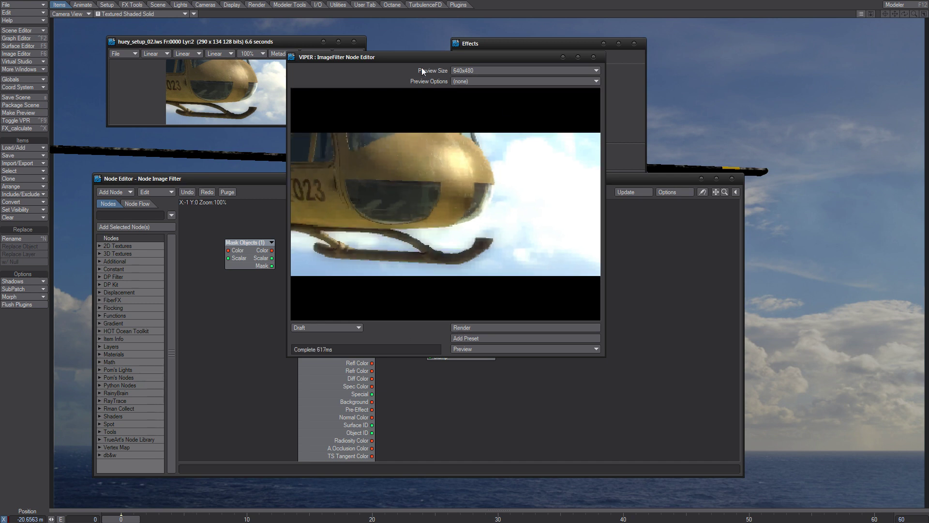
{"action": "left_click_drag", "start_coordinate": [428, 59], "coordinate": [750, 46]}
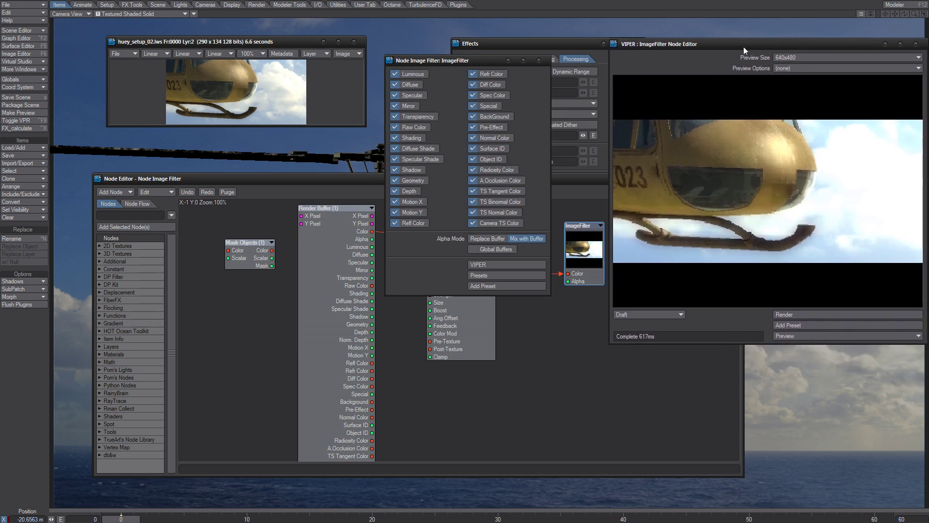
- Close the ImageFilter settings, bring the Effects window into full view and render the frame
{"action": "left_click", "coordinate": [539, 60]}
{"action": "left_click_drag", "start_coordinate": [565, 43], "coordinate": [512, 47]}
{"action": "key", "text": "F9"}
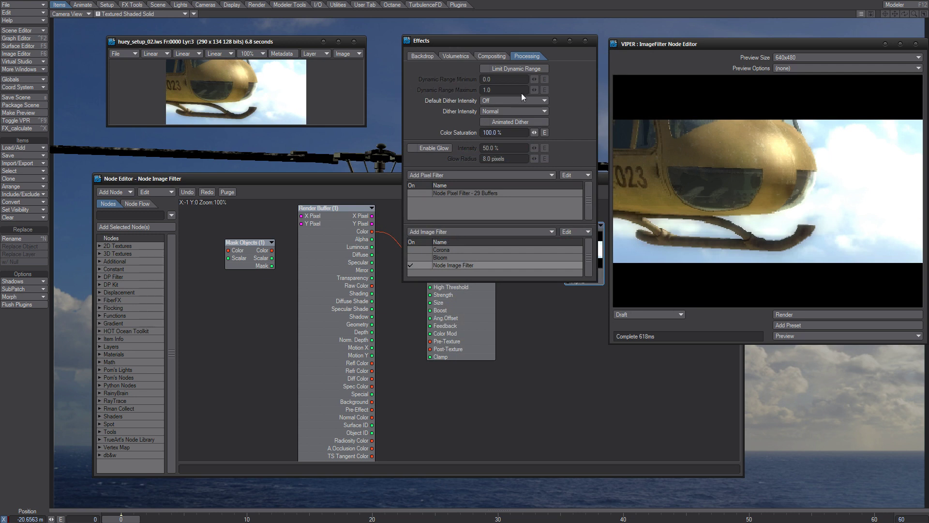
- Zoom the rendered image to 200% and enlarge its window to show the whole helicopter crop beside the Effects window
{"action": "left_click", "coordinate": [248, 53]}
{"action": "left_click", "coordinate": [253, 61]}
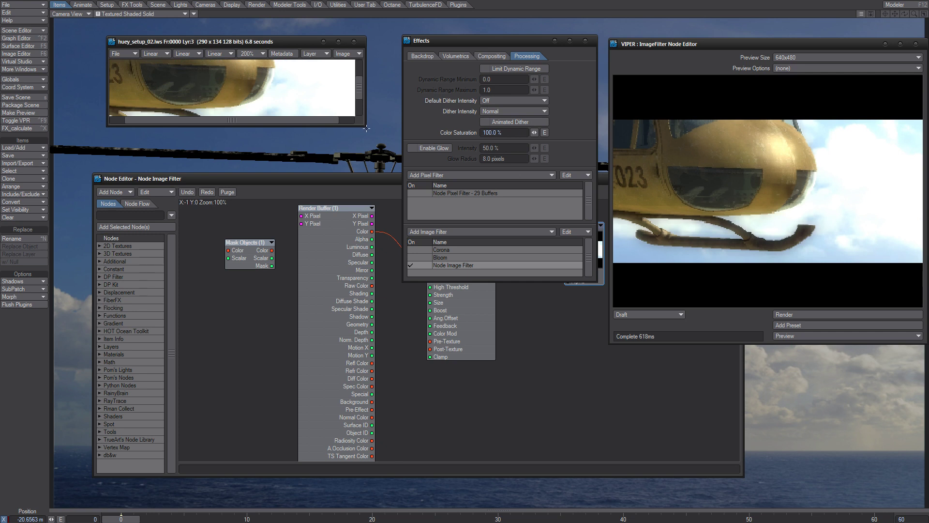
{"action": "left_click_drag", "start_coordinate": [364, 127], "coordinate": [391, 272]}
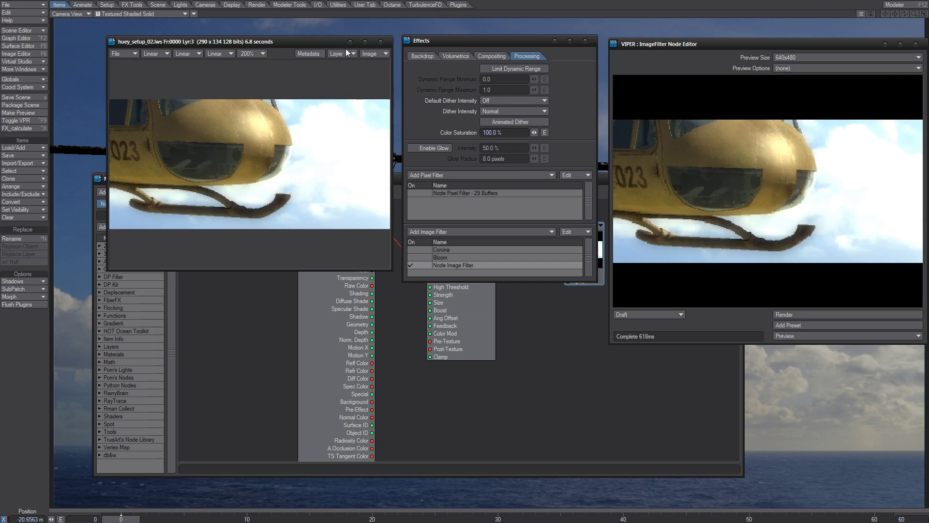
{"action": "left_click_drag", "start_coordinate": [326, 45], "coordinate": [321, 39]}
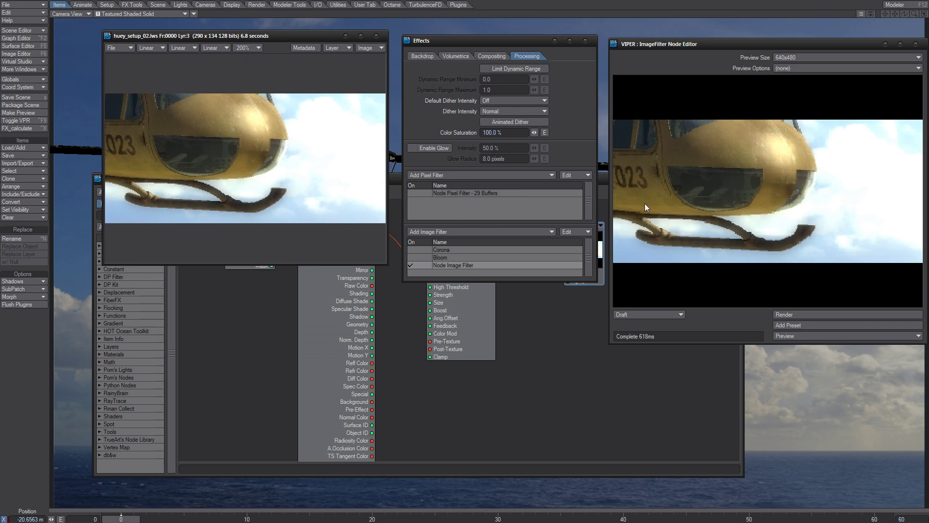
- Reopen the Node Image Filter's network and the Bloom node's settings, with the VIPER preview beside them and kept on Draft
{"action": "double_click", "coordinate": [459, 266]}
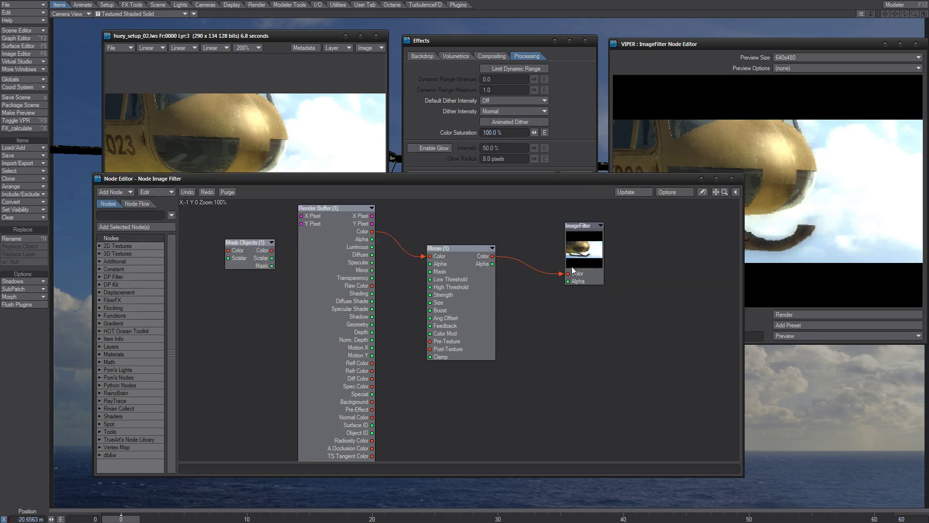
{"action": "left_click", "coordinate": [583, 124]}
{"action": "double_click", "coordinate": [460, 296]}
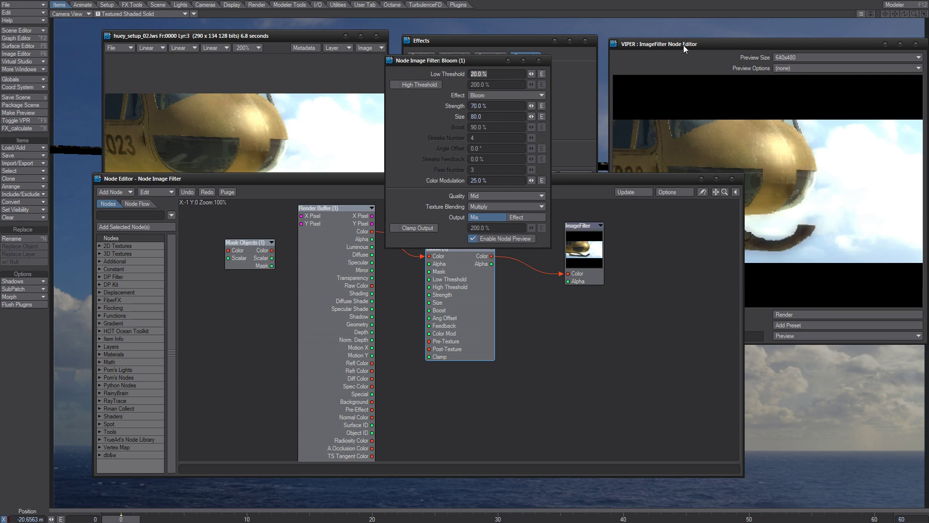
{"action": "left_click_drag", "start_coordinate": [683, 45], "coordinate": [654, 35]}
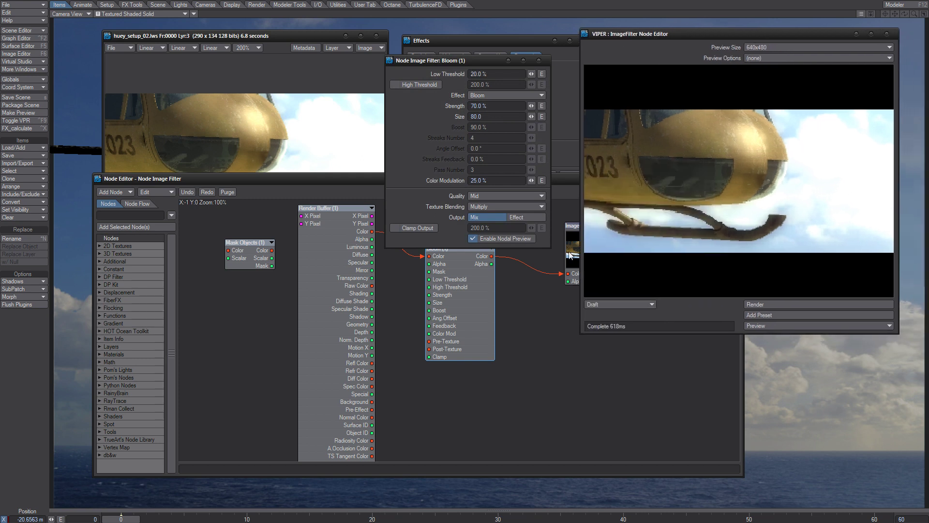
{"action": "left_click", "coordinate": [645, 305]}
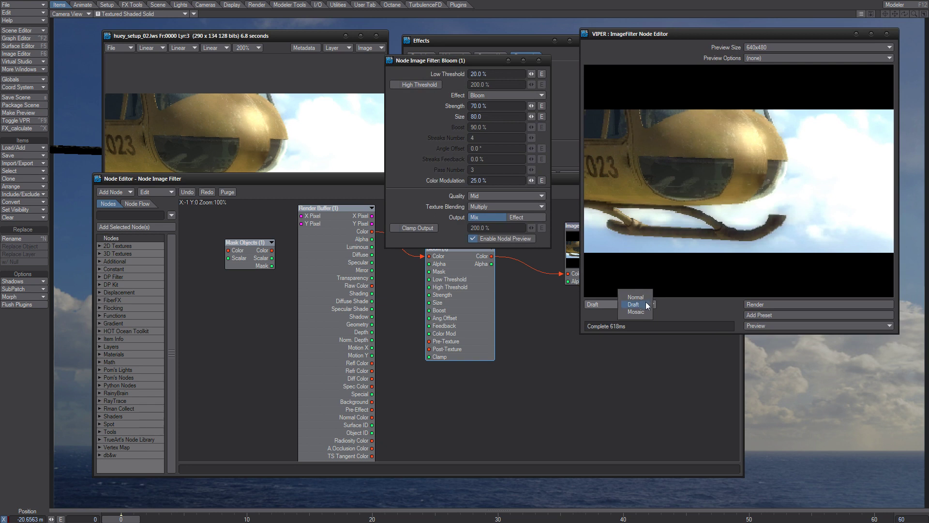
{"action": "left_click", "coordinate": [626, 268]}
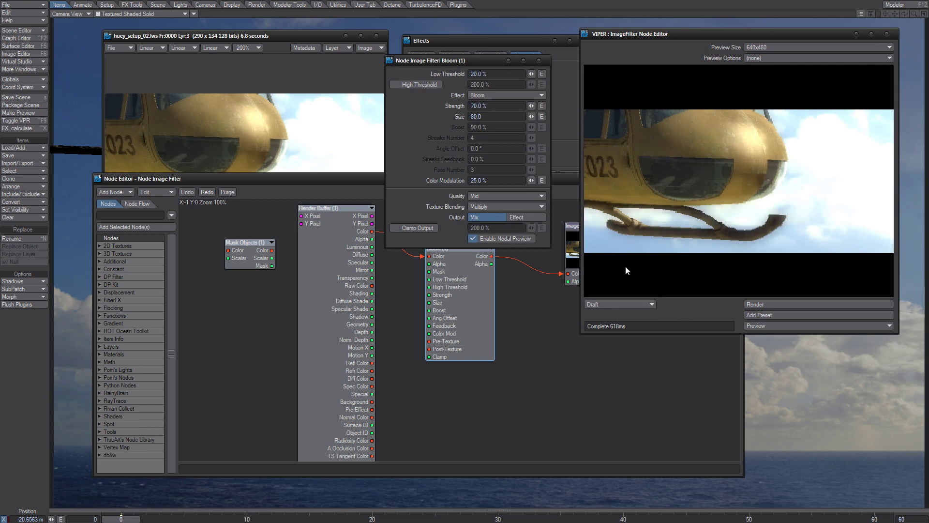
- Try a Bloom Size of 10 in the preview and restore it to 80
{"action": "left_click", "coordinate": [487, 116]}
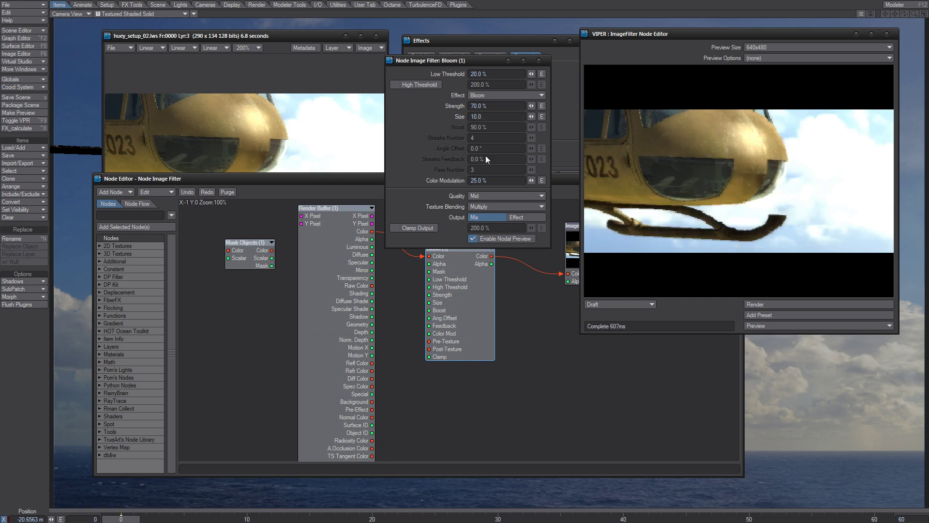
{"action": "left_click_drag", "start_coordinate": [486, 116], "coordinate": [420, 128]}
{"action": "type", "text": "80"}
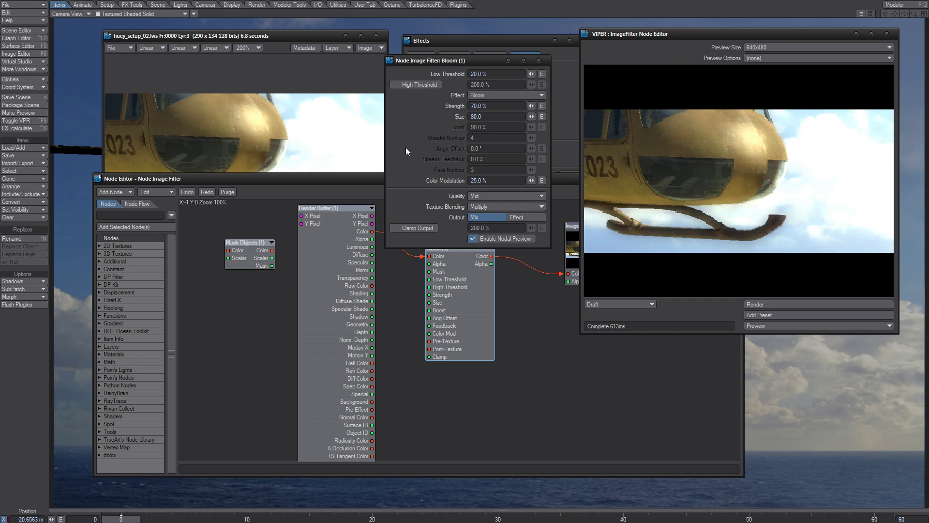
- Show the first render in the image viewer to compare it with the bloom preview
{"action": "left_click", "coordinate": [318, 132]}
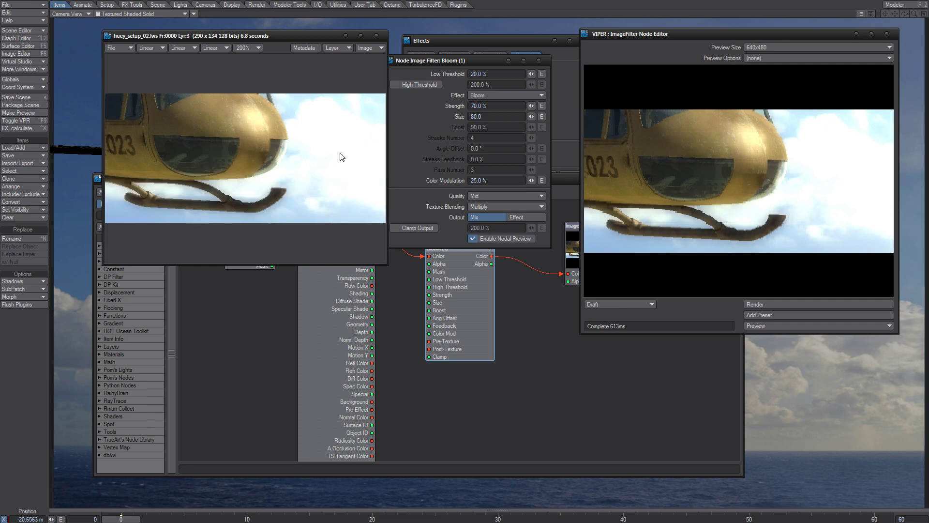
{"action": "key", "text": "Up"}
{"action": "key", "text": "Up"}
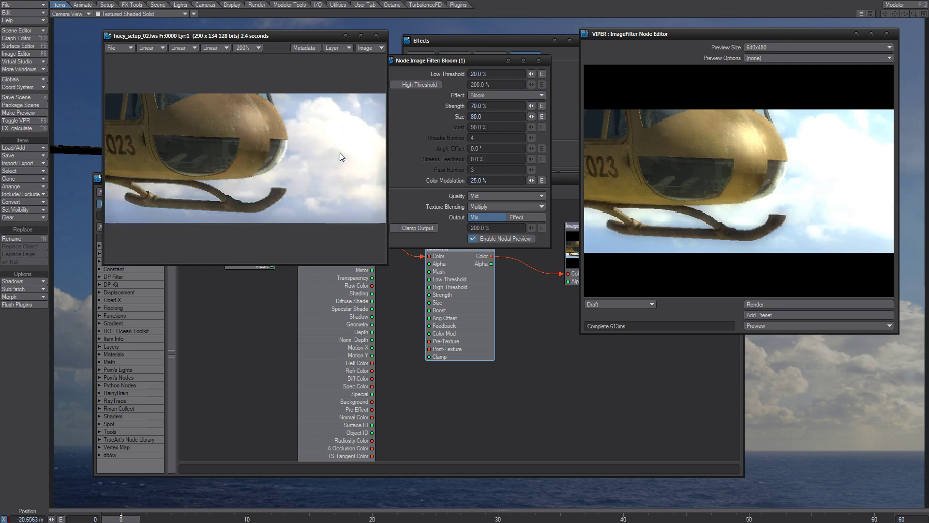
{"action": "left_click", "coordinate": [413, 151]}
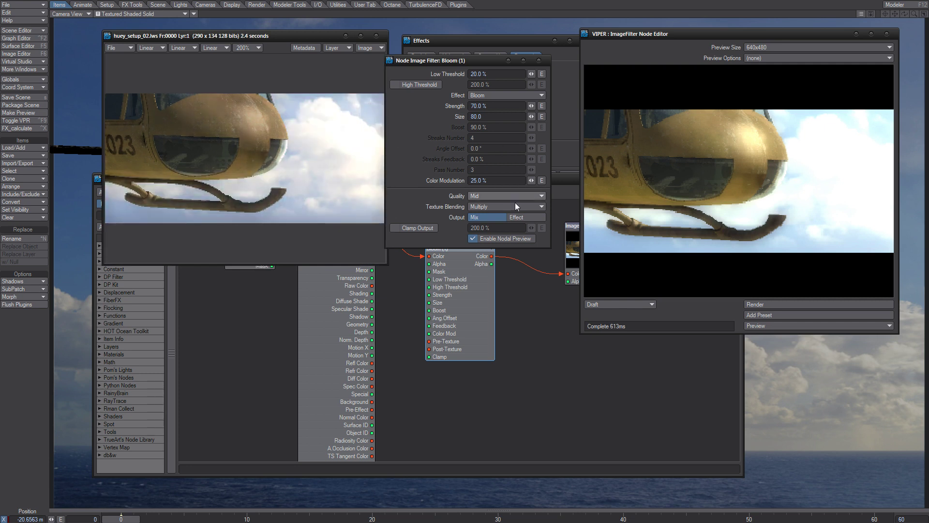
- Try a Bloom Color Modulation of 80%, then set it to 0%
{"action": "left_click", "coordinate": [485, 181]}
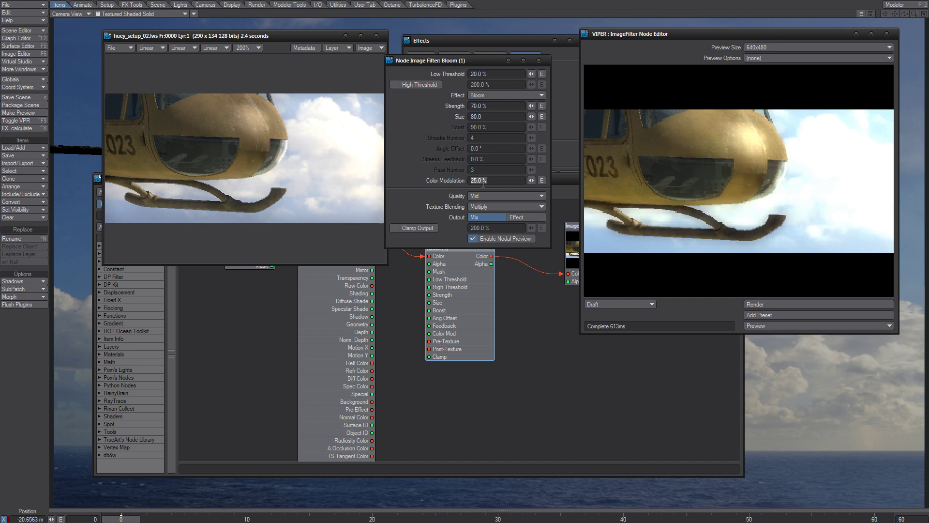
{"action": "type", "text": "80"}
{"action": "key", "text": "Return"}
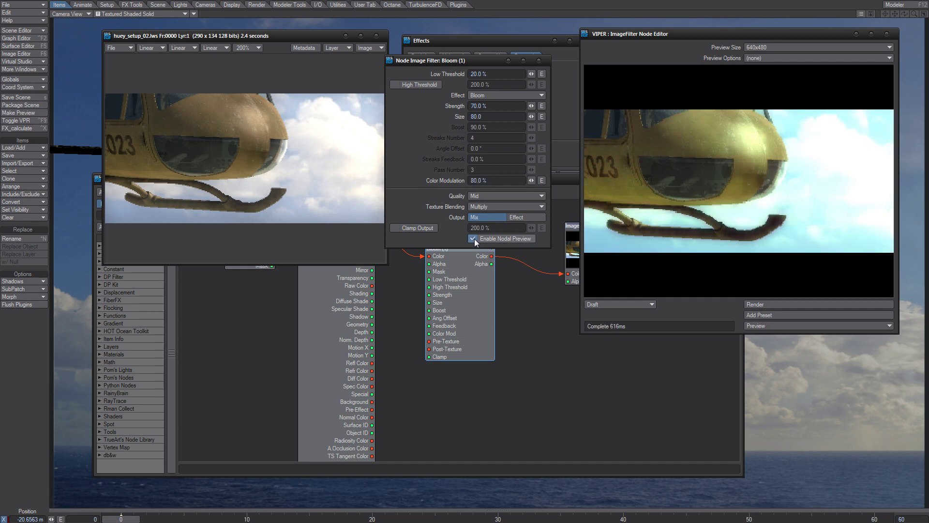
{"action": "left_click", "coordinate": [488, 182]}
{"action": "type", "text": "0"}
{"action": "key", "text": "Return"}
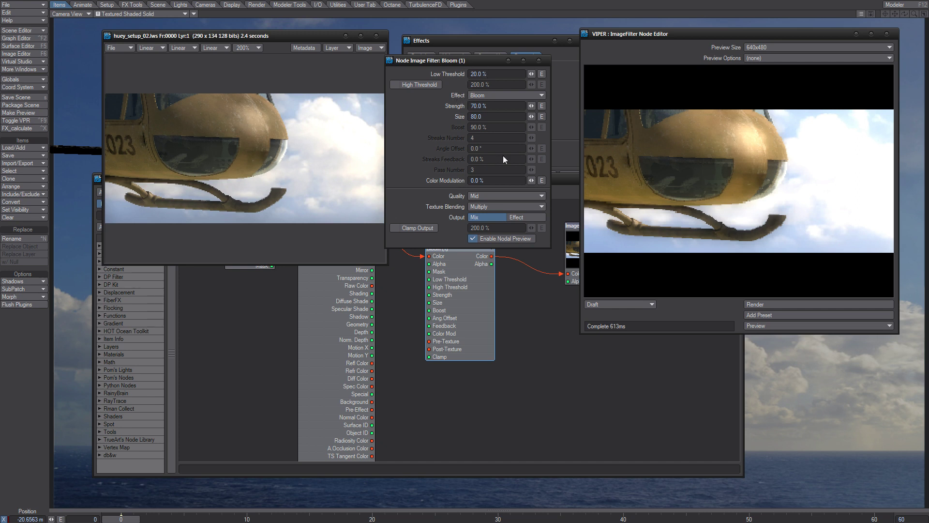
- Try negative Bloom Color Modulation values of -20% and -50%, then return it to 0%
{"action": "left_click", "coordinate": [483, 180]}
{"action": "type", "text": "-20"}
{"action": "key", "text": "Return"}
{"action": "left_click", "coordinate": [507, 181]}
{"action": "type", "text": "-50"}
{"action": "key", "text": "Return"}
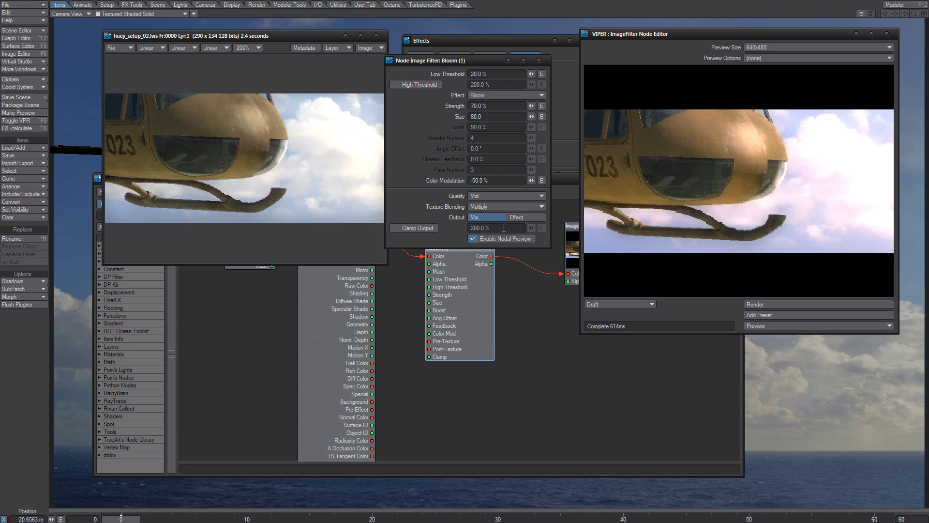
{"action": "left_click", "coordinate": [484, 180]}
{"action": "type", "text": "0"}
{"action": "key", "text": "Return"}
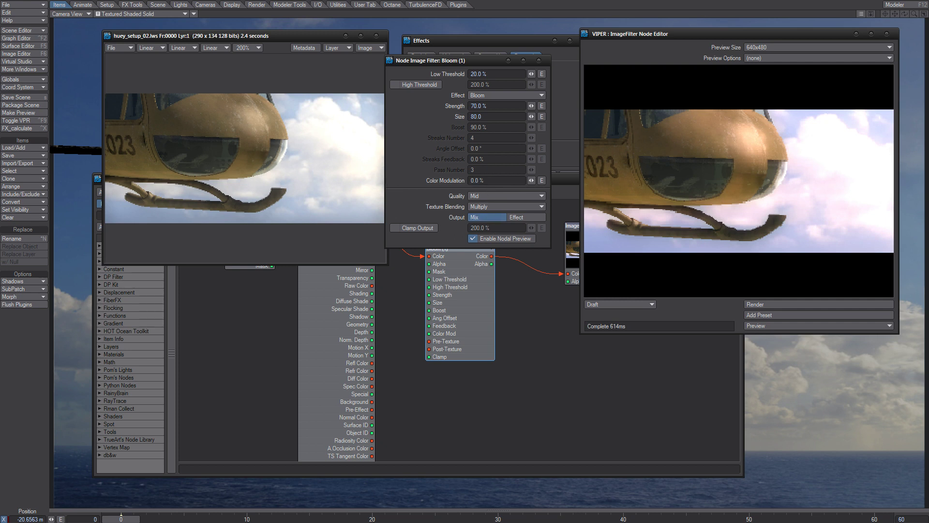
- Check the Texture Blending options, preview the Bloom output as Effect only and return it to Mix
{"action": "left_click", "coordinate": [488, 207]}
{"action": "left_click", "coordinate": [487, 214]}
{"action": "left_click", "coordinate": [486, 207]}
{"action": "left_click", "coordinate": [481, 208]}
{"action": "left_click", "coordinate": [518, 219]}
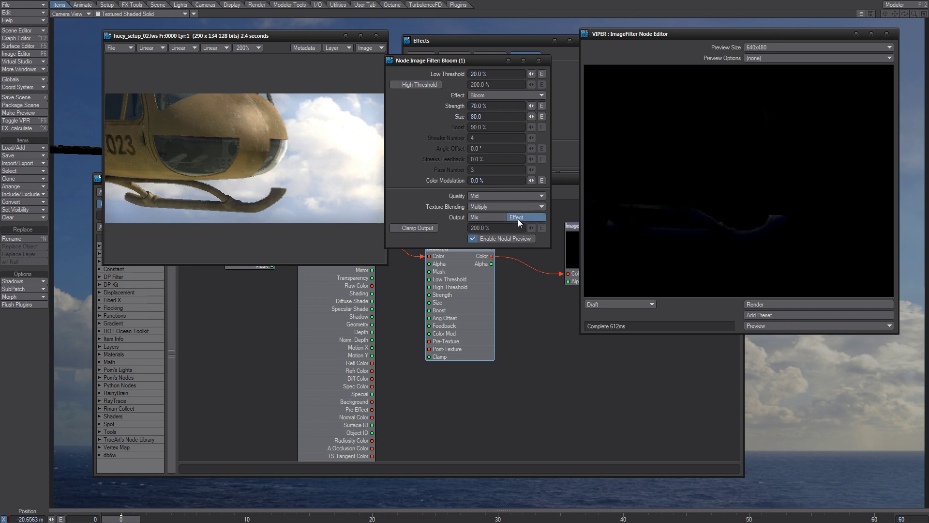
{"action": "left_click", "coordinate": [482, 217]}
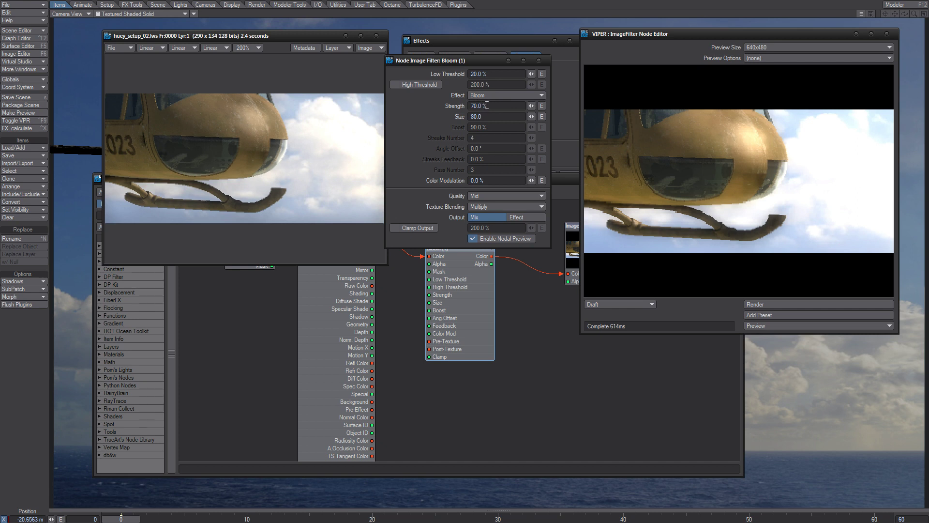
- Try Bloom Strength values of 40% and 50% in the preview
{"action": "left_click_drag", "start_coordinate": [487, 105], "coordinate": [451, 112]}
{"action": "type", "text": "40"}
{"action": "key", "text": "Return"}
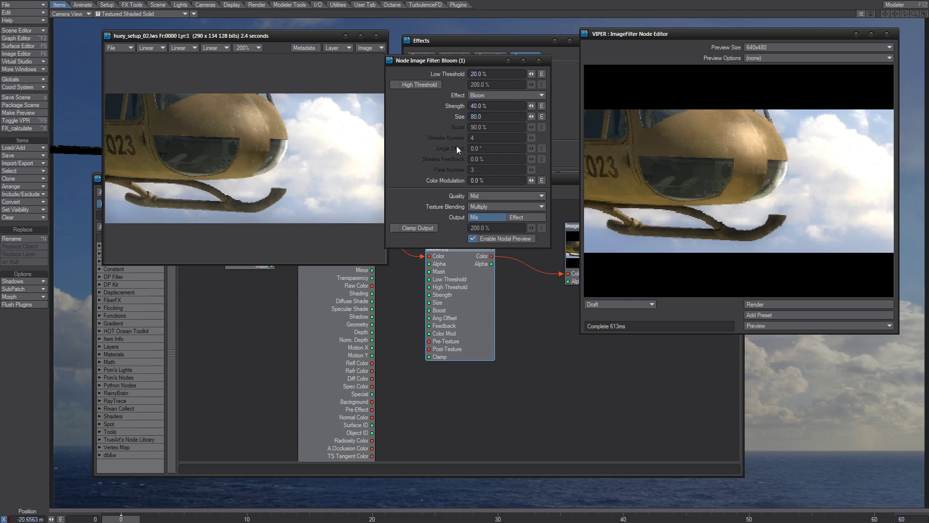
{"action": "left_click_drag", "start_coordinate": [489, 106], "coordinate": [376, 109]}
{"action": "type", "text": "50"}
{"action": "key", "text": "Return"}
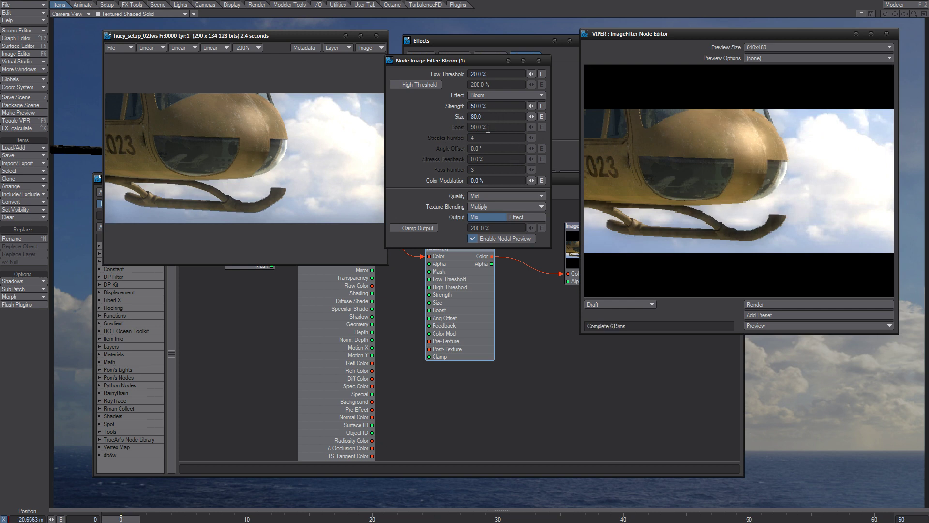
- Set the Bloom node's Strength to 45% and its Low Threshold to 10%
{"action": "left_click_drag", "start_coordinate": [483, 107], "coordinate": [391, 121]}
{"action": "type", "text": "45"}
{"action": "key", "text": "Return"}
{"action": "left_click_drag", "start_coordinate": [487, 74], "coordinate": [471, 73]}
{"action": "type", "text": "10"}
{"action": "key", "text": "Return"}
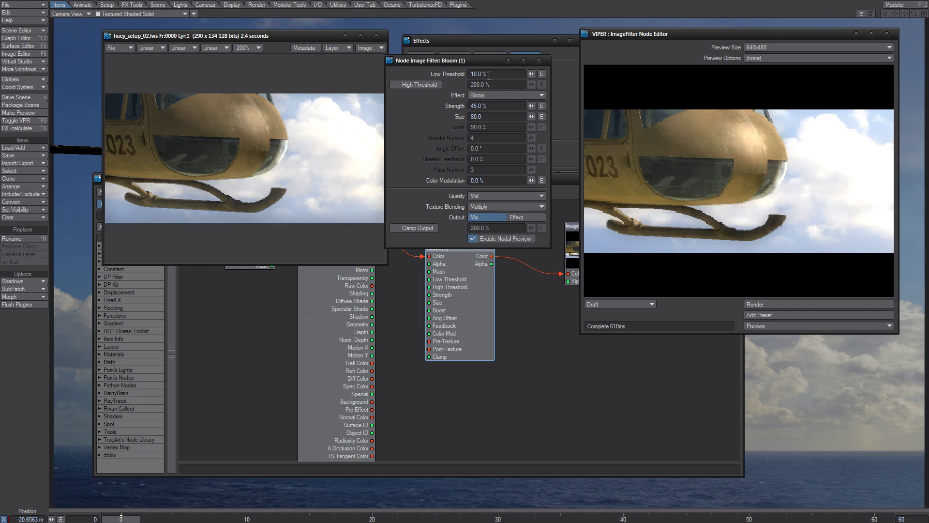
- Set the Bloom node's Low Threshold to 15% and its Strength to 40%
{"action": "left_click", "coordinate": [489, 75]}
{"action": "type", "text": "15"}
{"action": "key", "text": "Return"}
{"action": "type", "text": "40"}
{"action": "key", "text": "Return"}
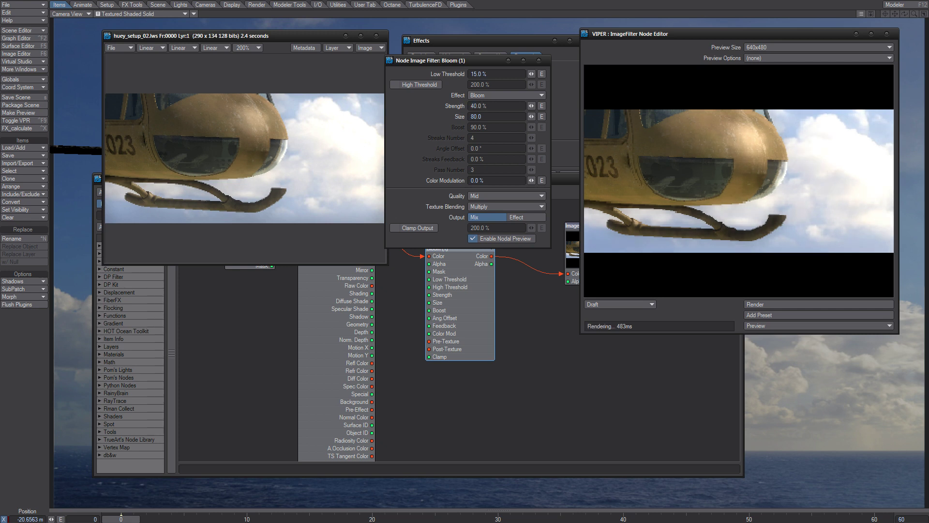
- Set the Bloom node's Low Threshold to 30% and its Strength to 60%
{"action": "left_click", "coordinate": [495, 75]}
{"action": "type", "text": "30"}
{"action": "key", "text": "Tab"}
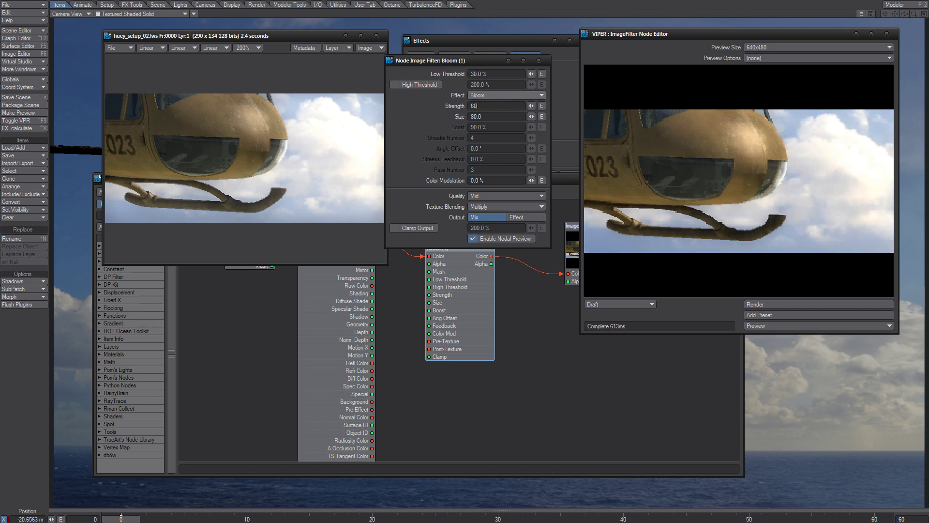
{"action": "type", "text": "60"}
{"action": "key", "text": "Return"}
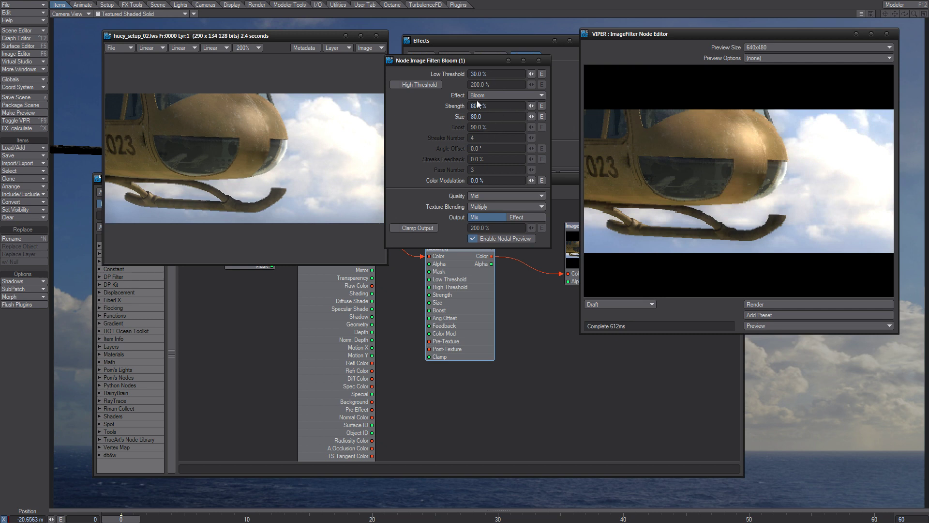
- Set the Bloom node's Strength to 40% and its Low Threshold to 15%
{"action": "type", "text": "40"}
{"action": "left_click", "coordinate": [492, 73]}
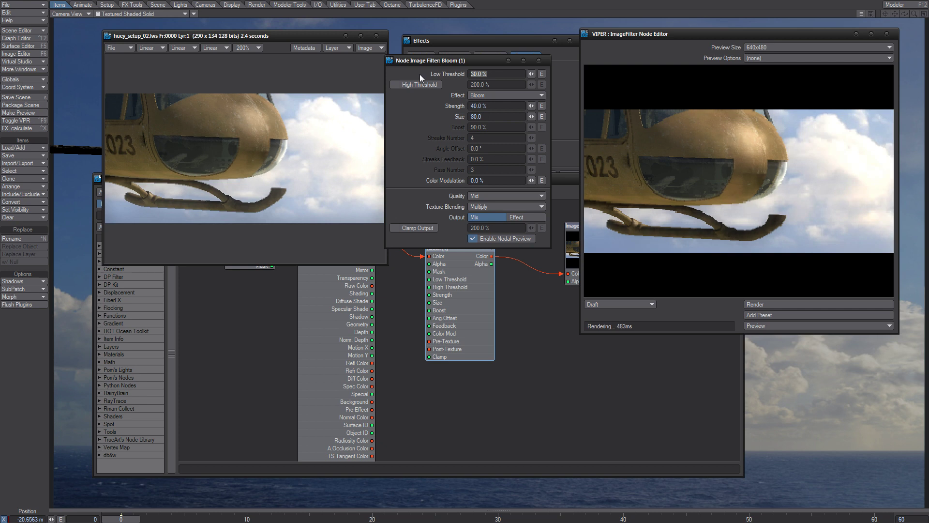
{"action": "type", "text": "15"}
- Try a Size of 150 for the Bloom node, settle on 120, and close its settings
{"action": "left_click", "coordinate": [484, 103]}
{"action": "left_click", "coordinate": [443, 131]}
{"action": "left_click", "coordinate": [473, 112]}
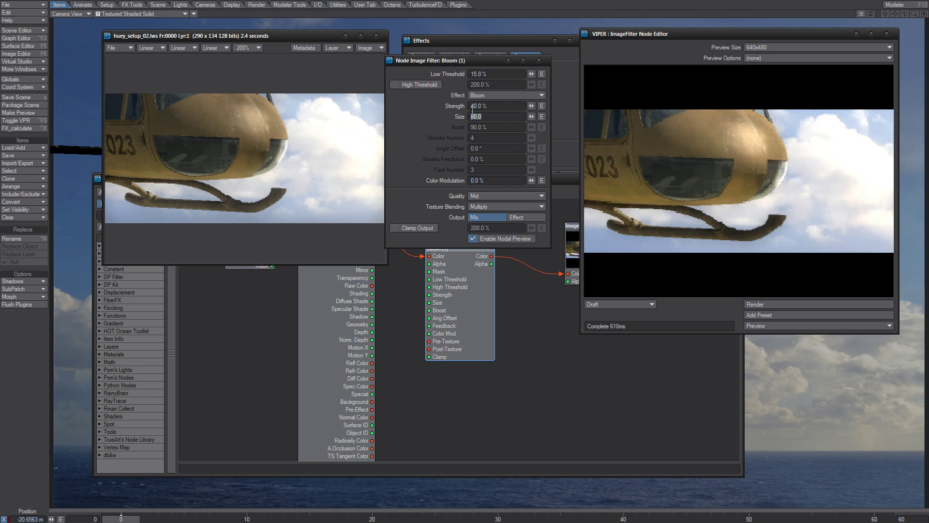
{"action": "type", "text": "150"}
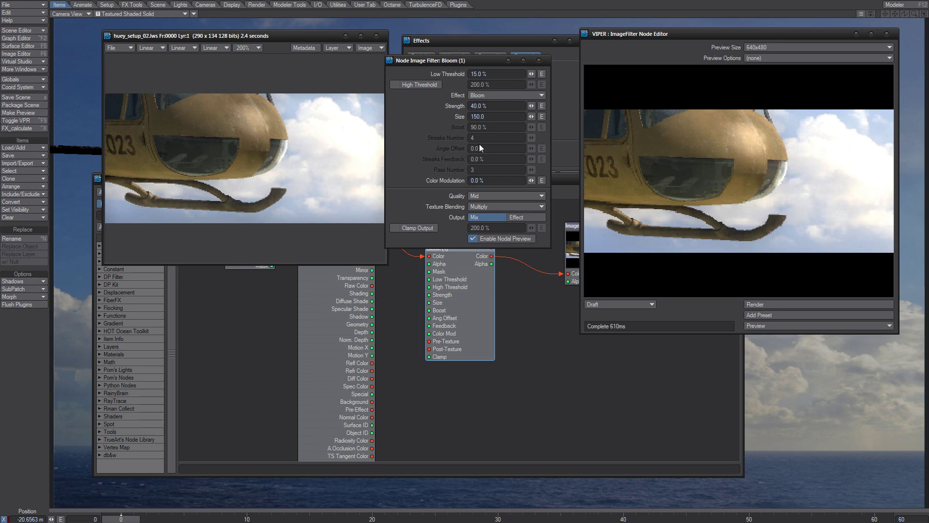
{"action": "left_click", "coordinate": [496, 117]}
{"action": "type", "text": "120"}
{"action": "key", "text": "Return"}
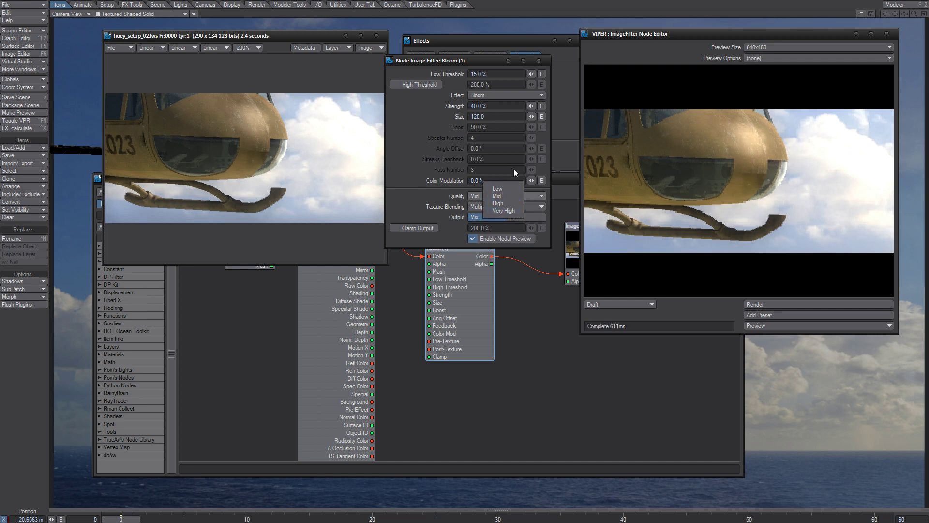
{"action": "left_click", "coordinate": [537, 60]}
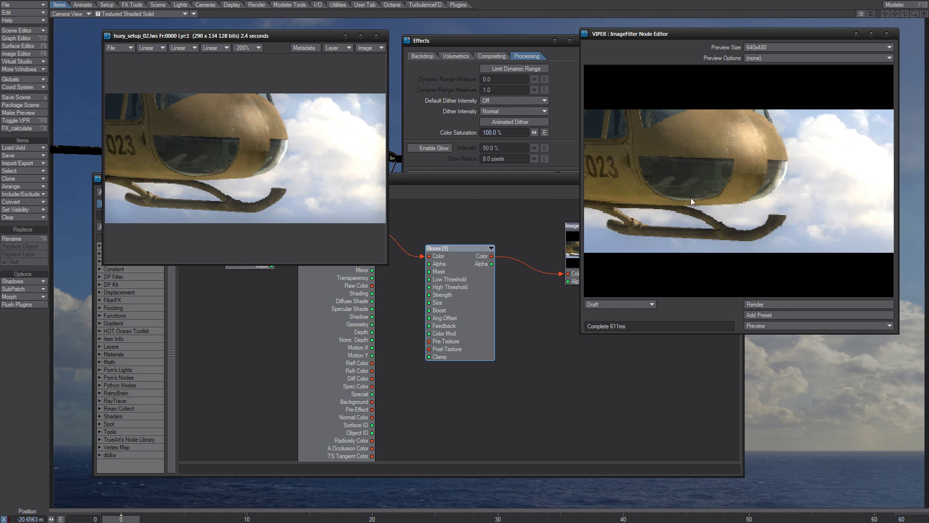
- Search the node list for "colo" and add a ColorTool node beside the Bloom node
{"action": "left_click", "coordinate": [433, 220]}
{"action": "left_click", "coordinate": [114, 216]}
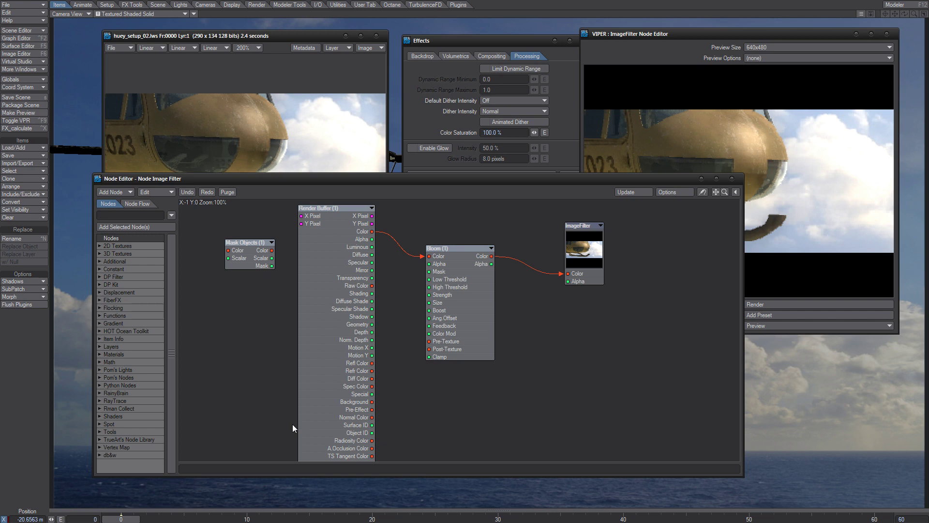
{"action": "type", "text": "colo"}
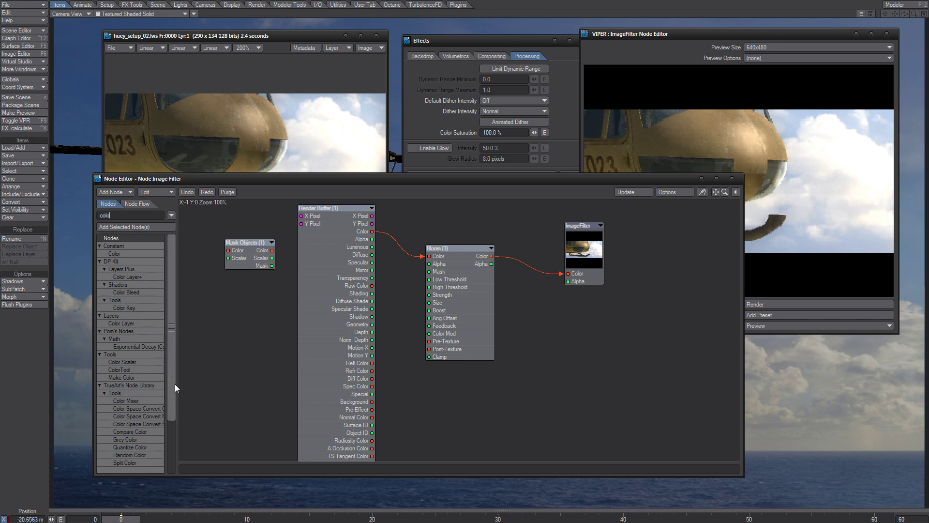
{"action": "double_click", "coordinate": [129, 370]}
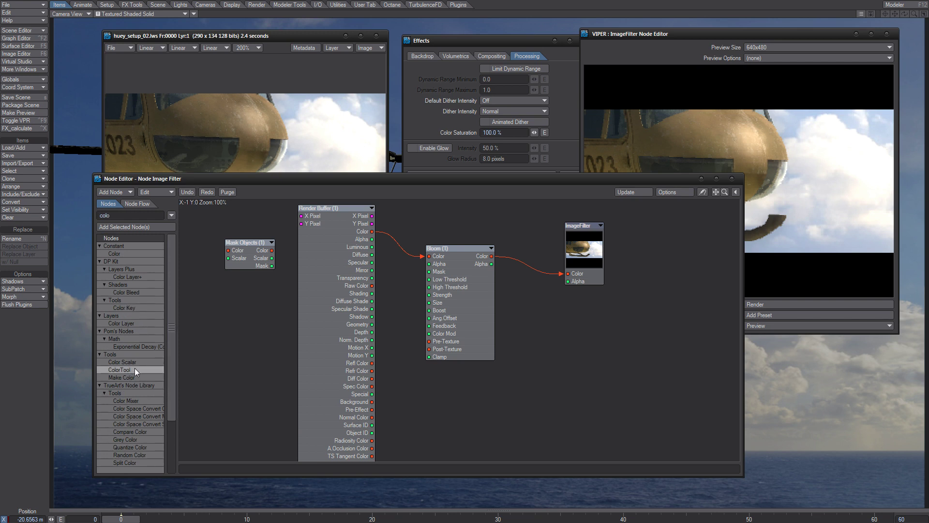
{"action": "left_click_drag", "start_coordinate": [462, 325], "coordinate": [554, 327]}
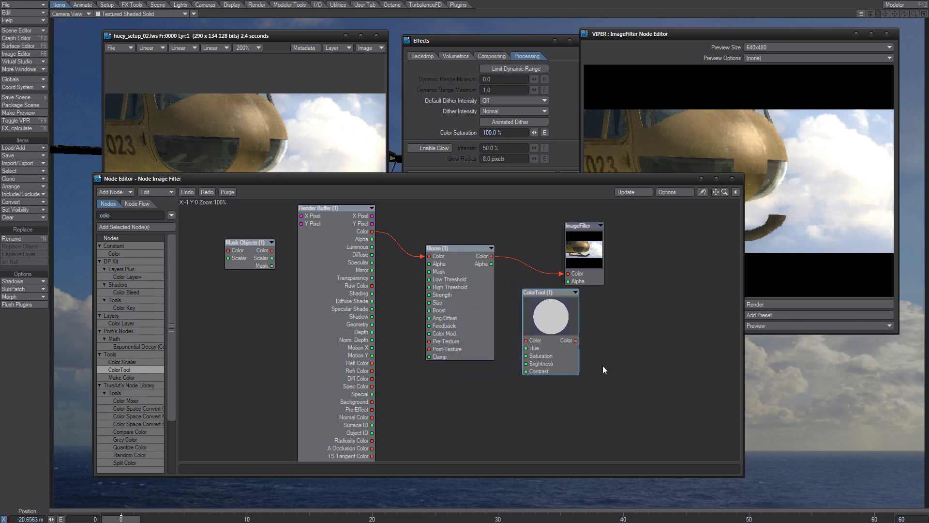
- Arrange the ColorTool node between Bloom and ImageFilter and route the Bloom colour output through it into the ImageFilter colour input
{"action": "left_click_drag", "start_coordinate": [571, 180], "coordinate": [421, 176]}
{"action": "left_click_drag", "start_coordinate": [428, 229], "coordinate": [487, 281]}
{"action": "left_click_drag", "start_coordinate": [399, 326], "coordinate": [404, 275]}
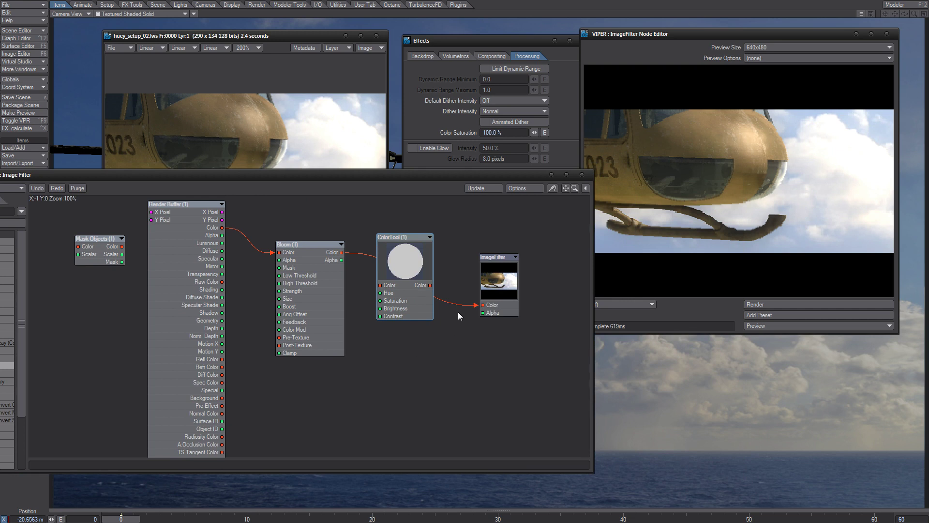
{"action": "mouse_move", "coordinate": [473, 310]}
{"action": "left_mouse_down"}
{"action": "mouse_move", "coordinate": [380, 285]}
{"action": "mouse_move", "coordinate": [482, 305]}
{"action": "left_mouse_up"}
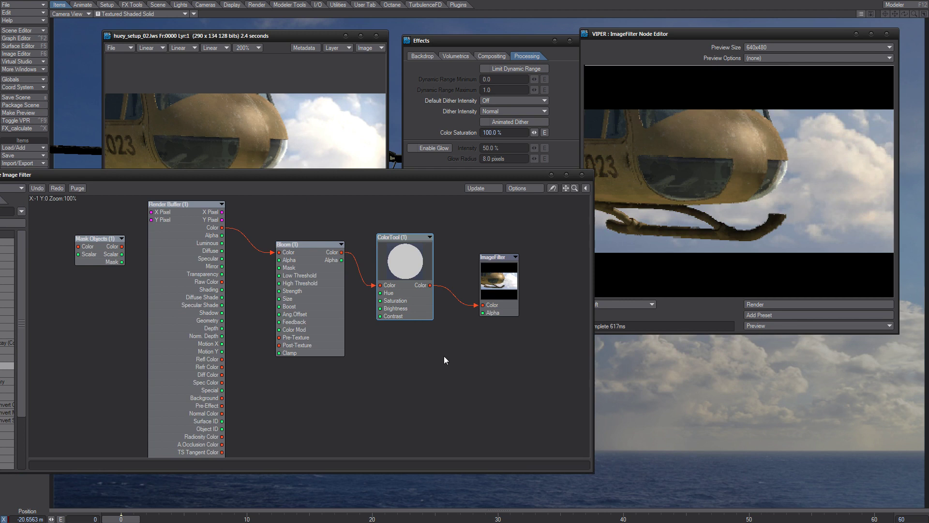
- Open the ColorTool node's settings beside the original render and try a Saturation of 50%
{"action": "double_click", "coordinate": [410, 266]}
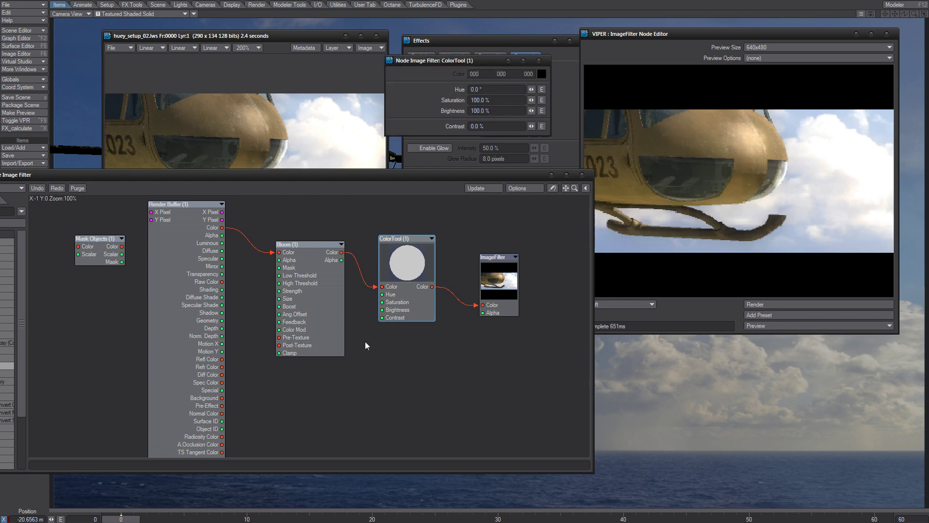
{"action": "left_click_drag", "start_coordinate": [311, 174], "coordinate": [318, 217]}
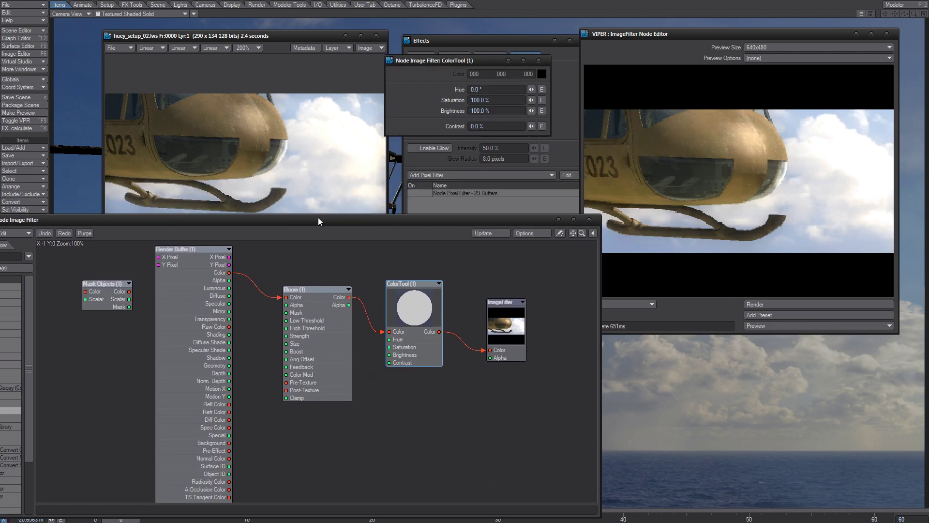
{"action": "left_click", "coordinate": [272, 179]}
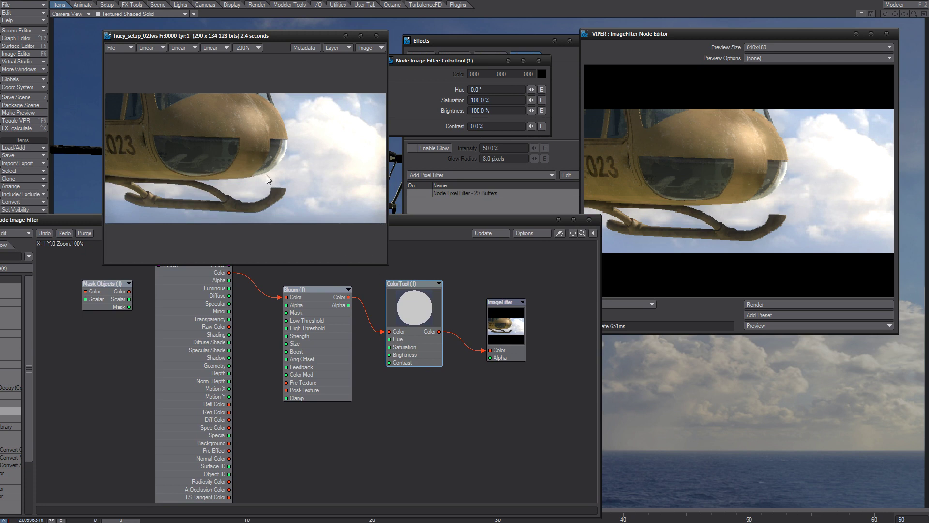
{"action": "left_click", "coordinate": [413, 94]}
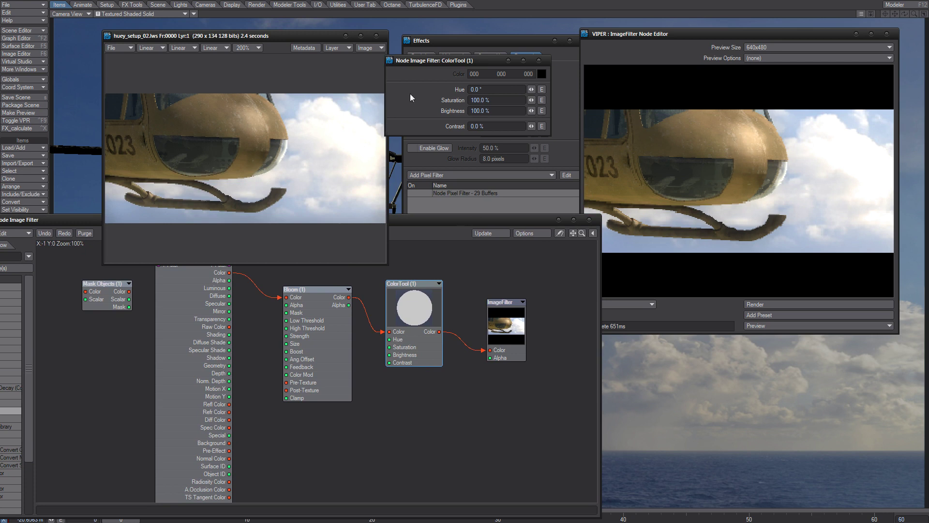
{"action": "left_click", "coordinate": [491, 100]}
{"action": "type", "text": "50"}
{"action": "key", "text": "Return"}
- Set the ColorTool node's Saturation to 80% and compare the original render with the VIPER preview
{"action": "left_click_drag", "start_coordinate": [493, 100], "coordinate": [429, 108]}
{"action": "type", "text": "80"}
{"action": "key", "text": "Return"}
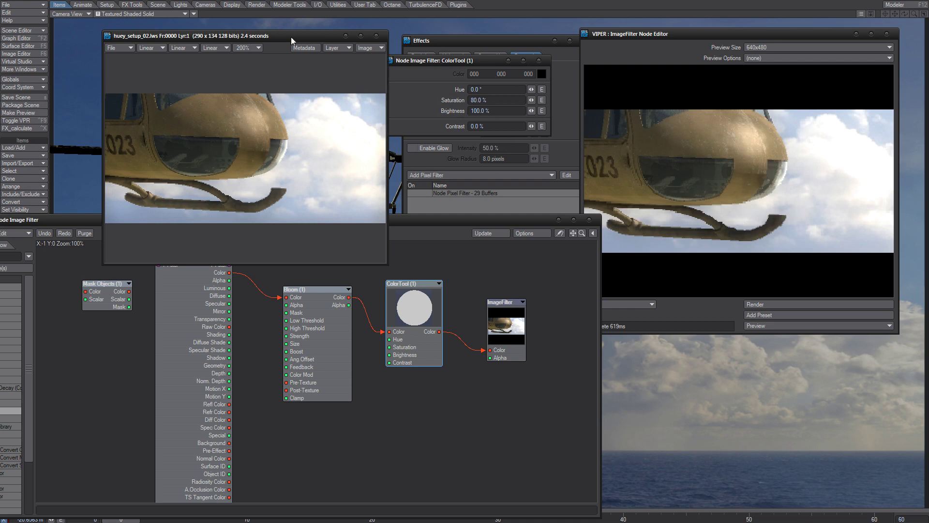
{"action": "left_click_drag", "start_coordinate": [290, 36], "coordinate": [450, 68]}
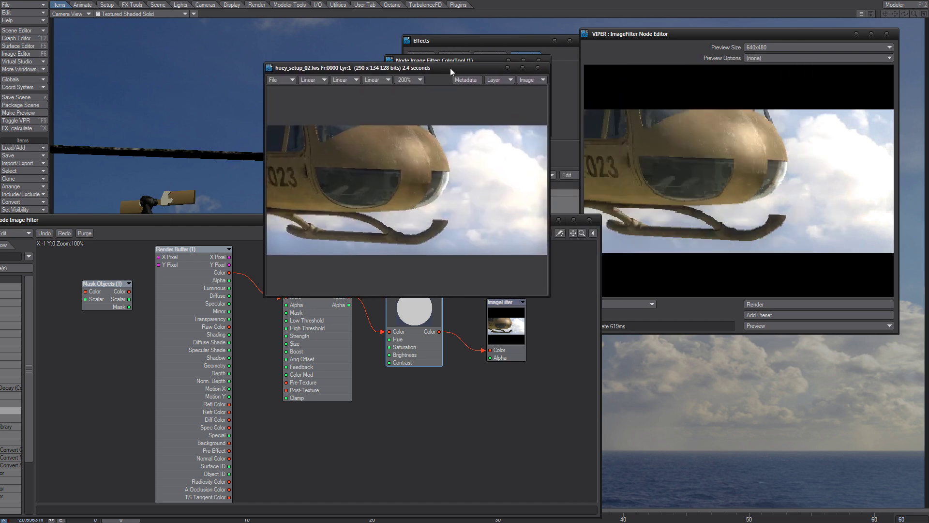
{"action": "left_click_drag", "start_coordinate": [450, 67], "coordinate": [301, 46]}
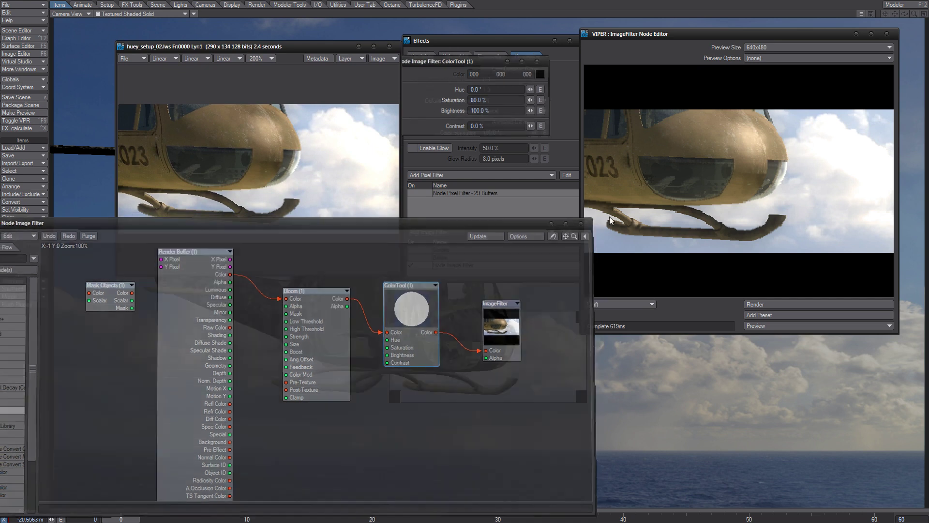
- Close the node editor, VIPER preview and render windows, and save the scene over the existing file
{"action": "left_click", "coordinate": [589, 219]}
{"action": "left_click", "coordinate": [887, 34]}
{"action": "left_click", "coordinate": [390, 46]}
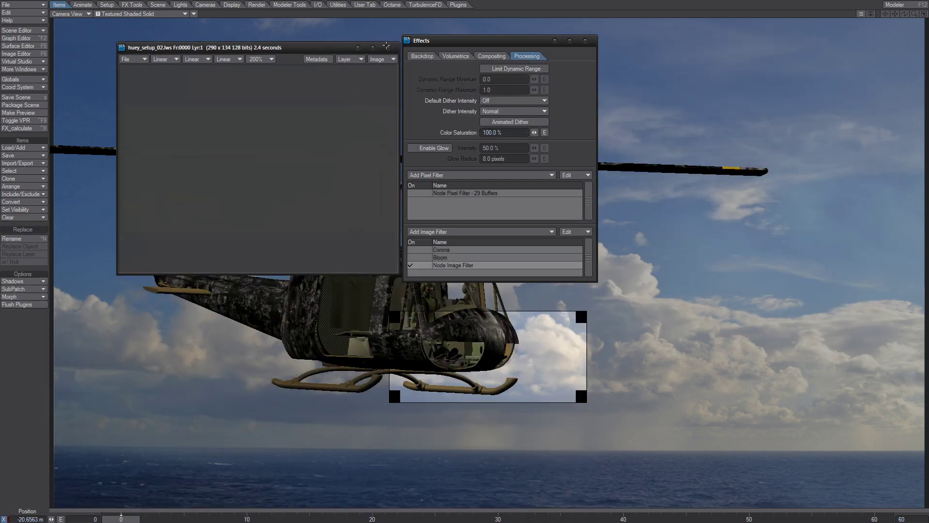
{"action": "left_click_drag", "start_coordinate": [517, 41], "coordinate": [264, 42]}
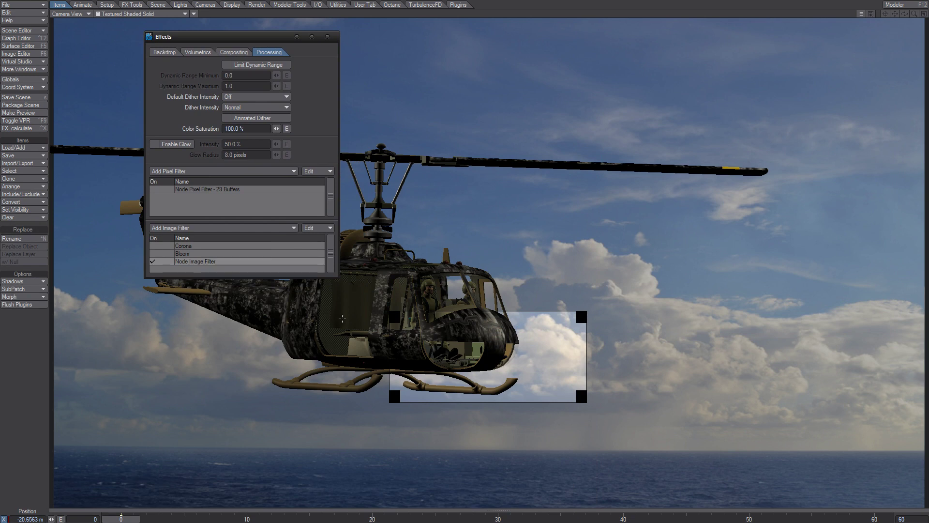
{"action": "key", "text": "s"}
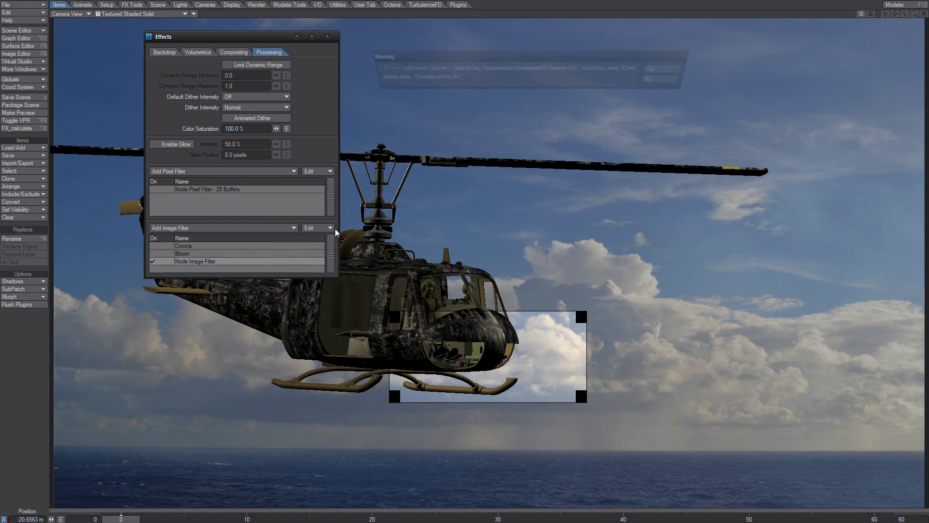
{"action": "left_click", "coordinate": [670, 71]}
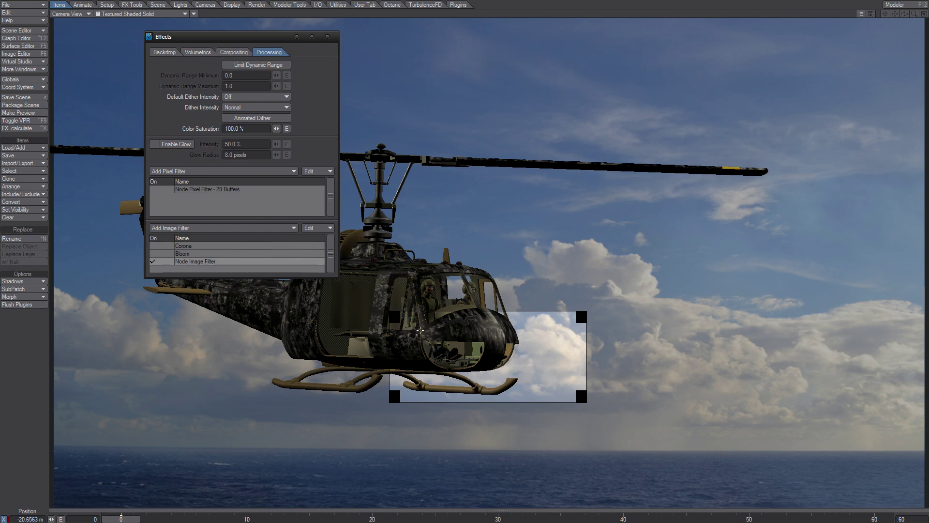
- Examine the Threshold, Strength and Size settings of the standard Bloom image filter, and close them
{"action": "left_click", "coordinate": [200, 246]}
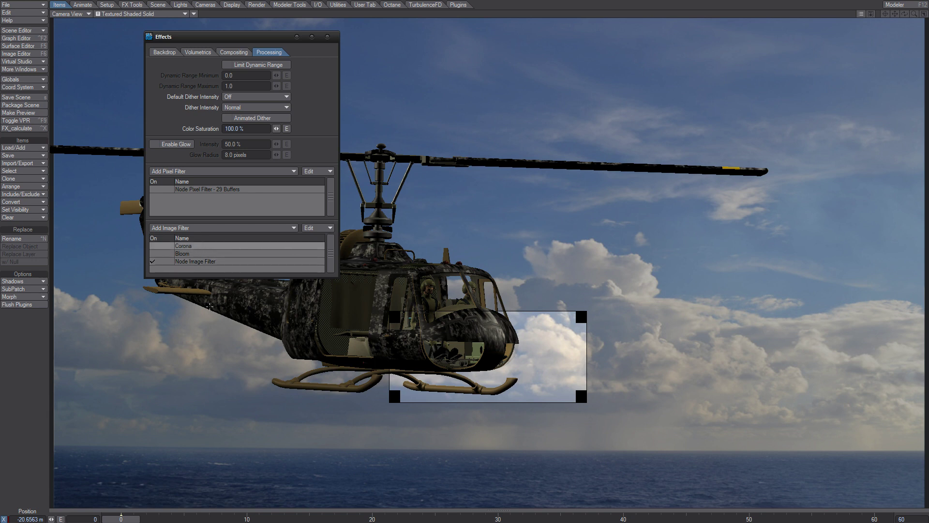
{"action": "double_click", "coordinate": [194, 255]}
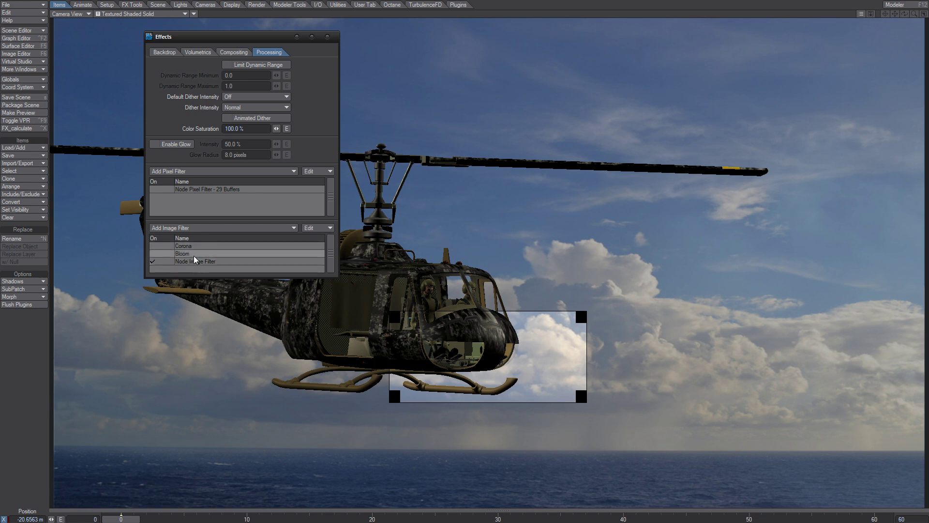
{"action": "left_click", "coordinate": [357, 122]}
{"action": "double_click", "coordinate": [188, 251]}
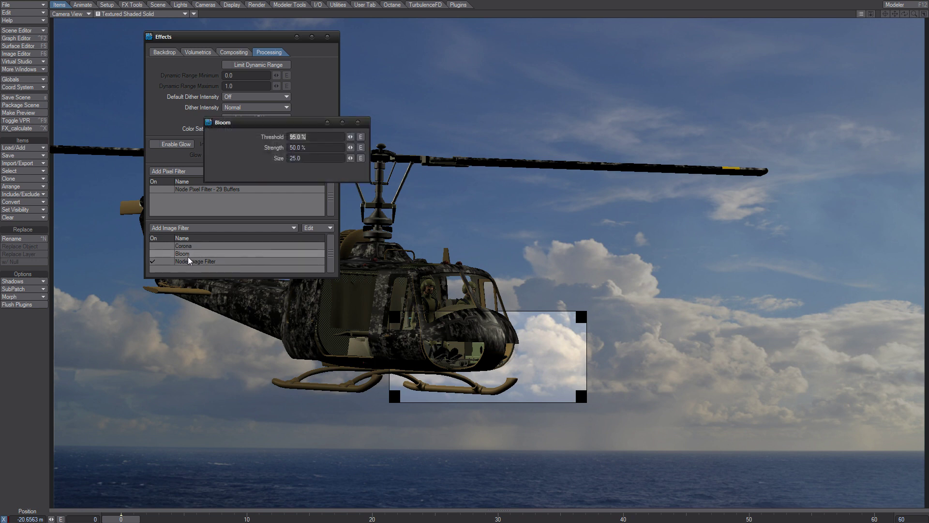
{"action": "left_click", "coordinate": [359, 122]}
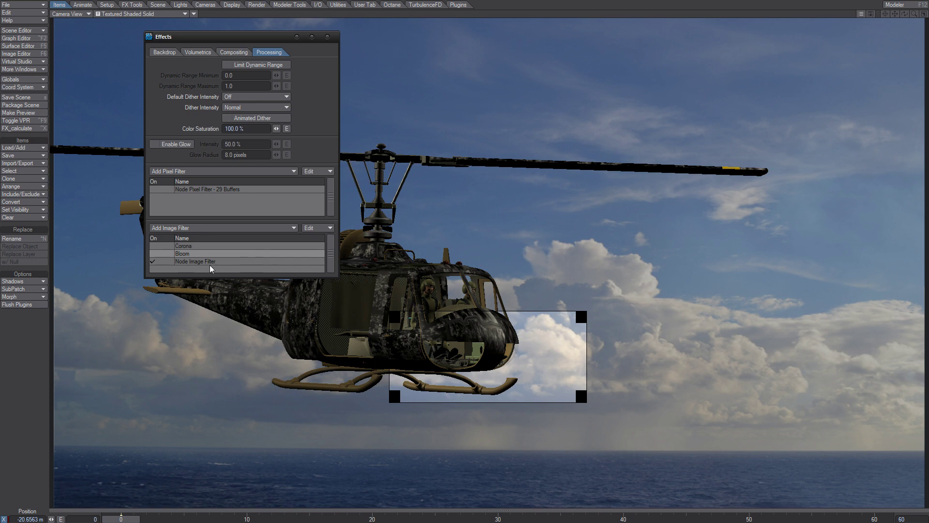
- Reopen the Node Image Filter's network to review the Bloom and ColorTool chain, and close the node editor
{"action": "double_click", "coordinate": [207, 262]}
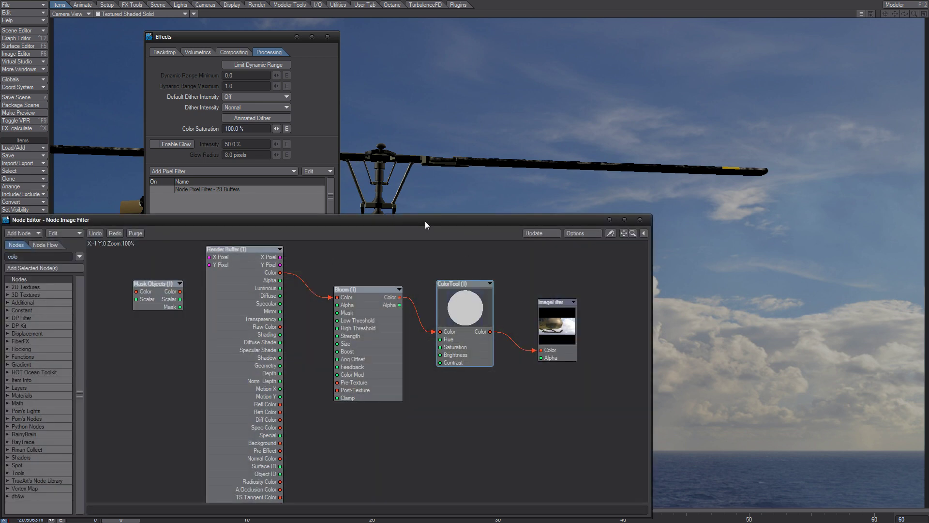
{"action": "left_click_drag", "start_coordinate": [425, 221], "coordinate": [503, 67]}
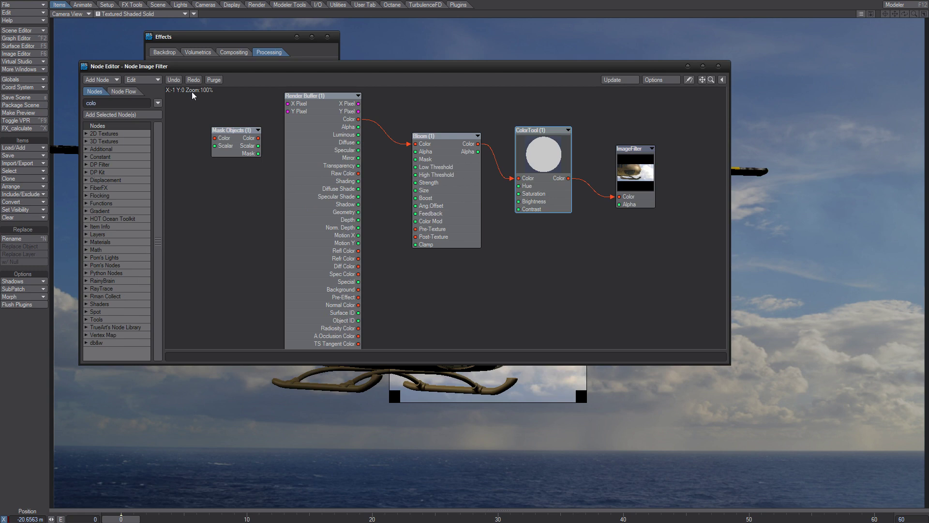
{"action": "left_click", "coordinate": [451, 150]}
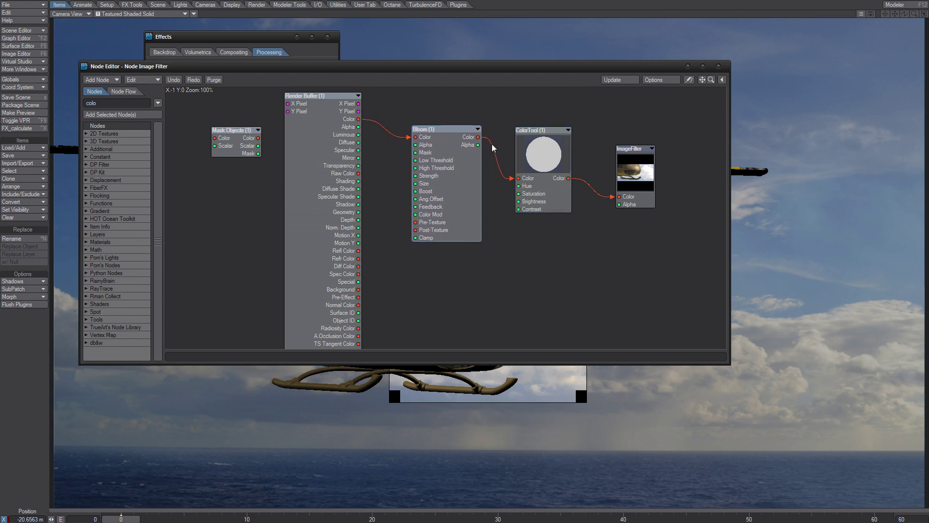
{"action": "left_click", "coordinate": [719, 66]}
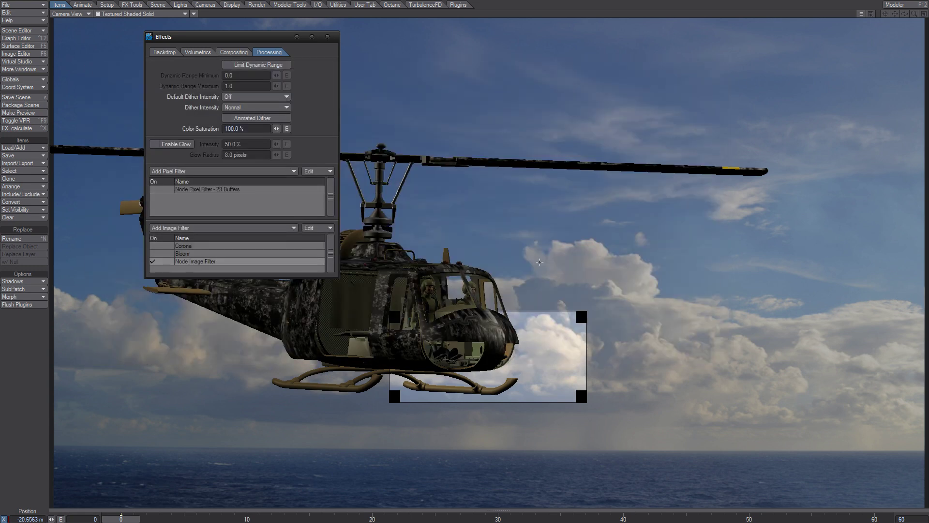
- Turn off the limited render region and render the full current frame with the Node Image Filter enabled
{"action": "left_click", "coordinate": [206, 244]}
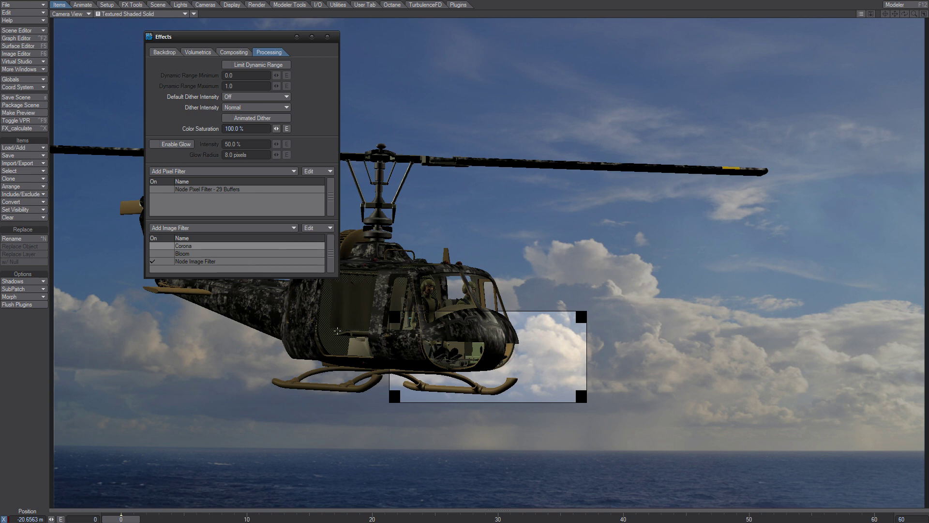
{"action": "key", "text": "l"}
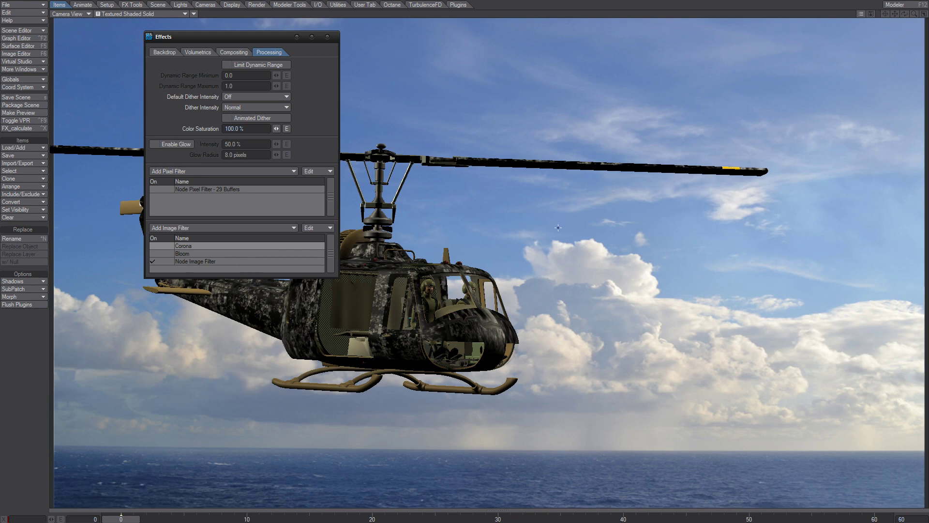
{"action": "key", "text": "F9"}
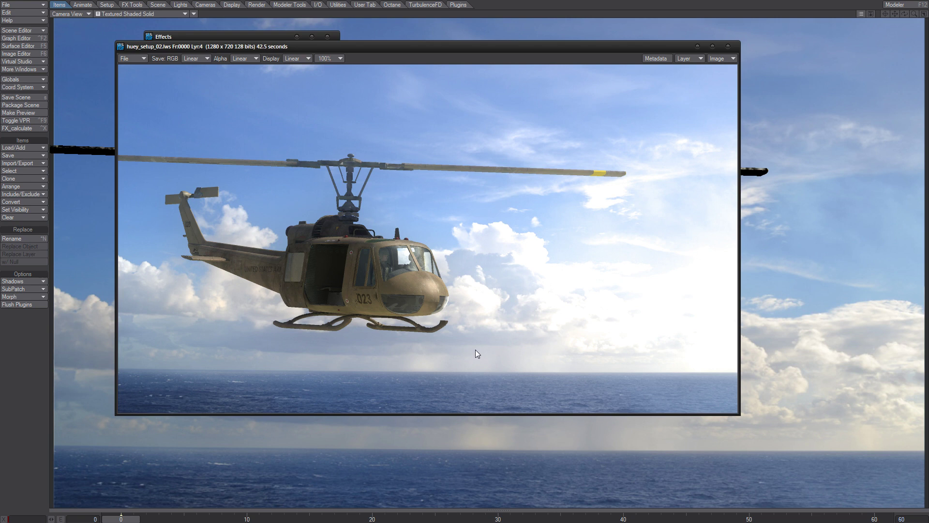
- Bring back the Effects processing settings and disable the Node Image Filter
{"action": "left_click", "coordinate": [583, 257]}
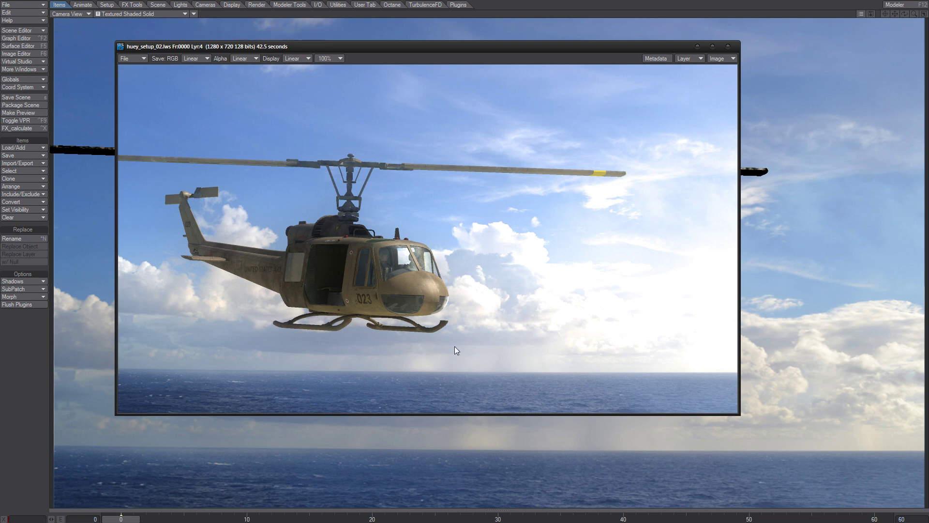
{"action": "key", "text": "ctrl+F8"}
{"action": "left_click", "coordinate": [152, 262]}
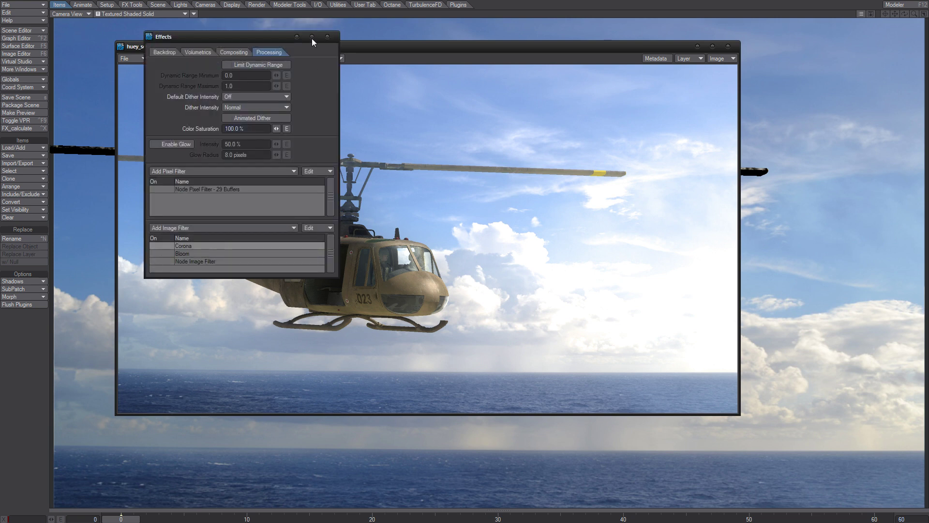
- Close the effects settings and render the full current frame with the Node Image Filter disabled
{"action": "left_click", "coordinate": [327, 37]}
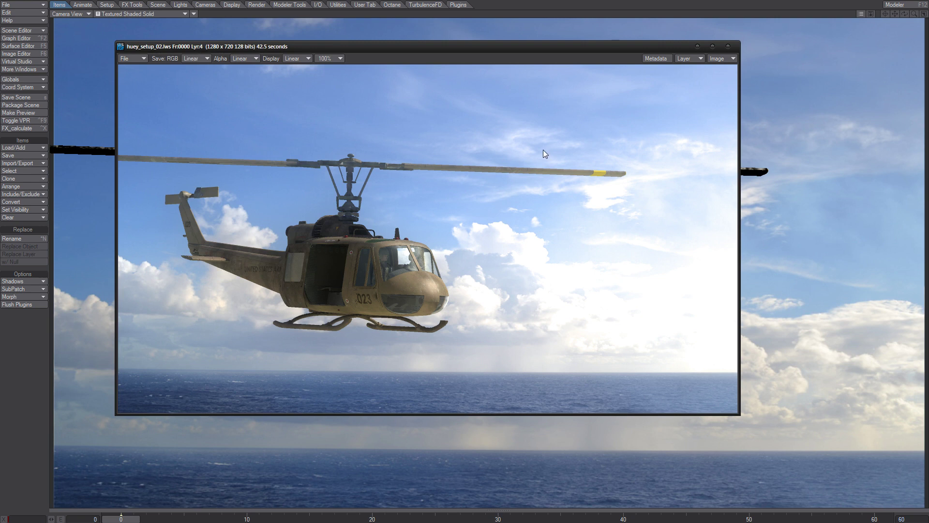
{"action": "key", "text": "F9"}
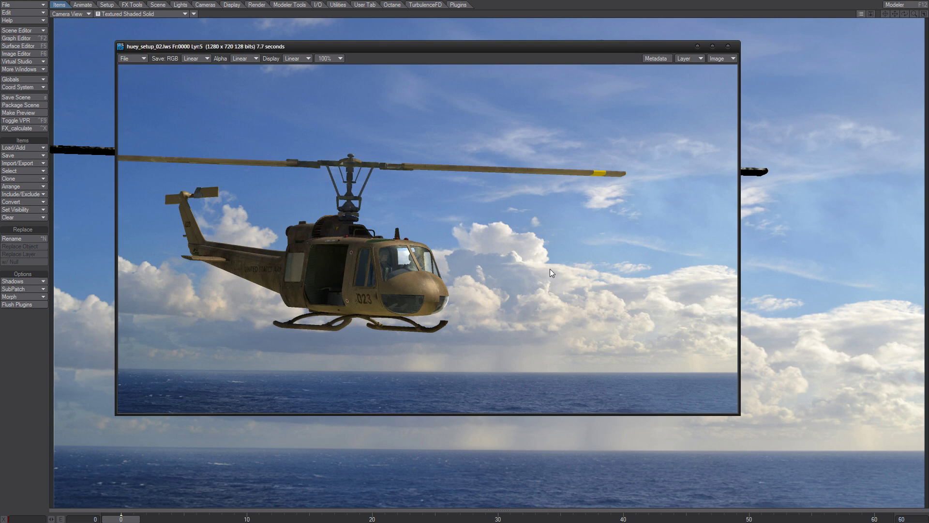
- Compare the renders with and without the Node Image Filter by switching repeatedly between the two image layers
{"action": "key", "text": "Down"}
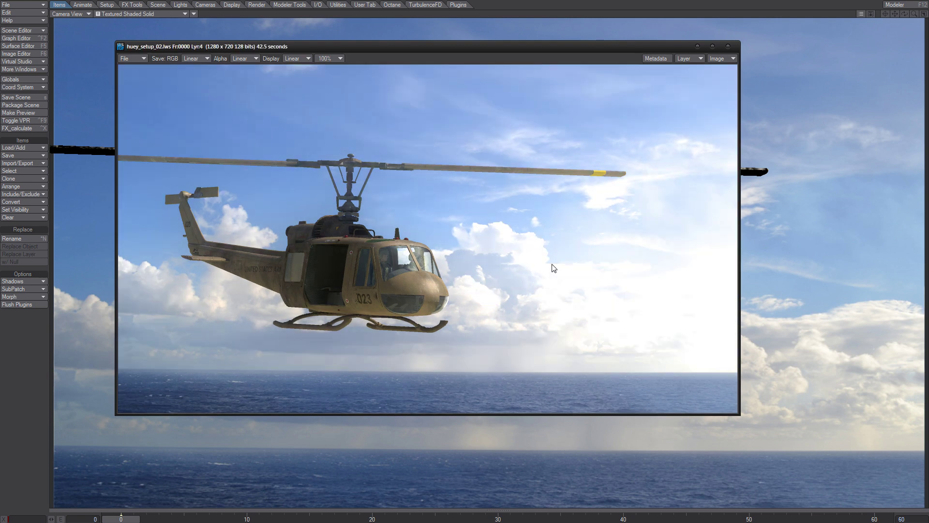
{"action": "key", "text": "Up"}
{"action": "key", "text": "Down"}
{"action": "key", "text": "Up"}
{"action": "key", "text": "Down"}
{"action": "key", "text": "Up"}
{"action": "key", "text": "Down"}
{"action": "key", "text": "Up"}
{"action": "key", "text": "Down"}
{"action": "key", "text": "Up"}
{"action": "key", "text": "Down"}
{"action": "key", "text": "Up"}
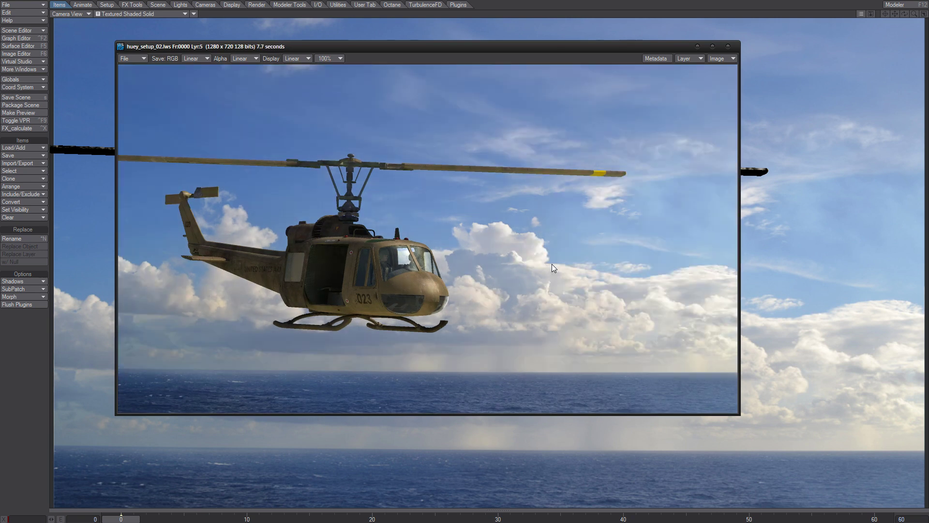
{"action": "key", "text": "Down"}
{"action": "key", "text": "Up"}
{"action": "key", "text": "Down"}
{"action": "key", "text": "Up"}
{"action": "key", "text": "Down"}
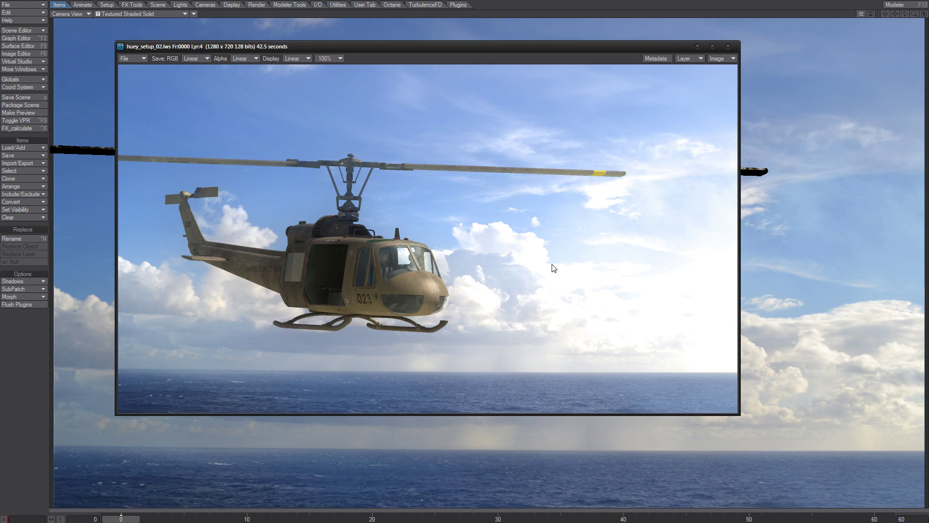
{"action": "key", "text": "Up"}
{"action": "key", "text": "Down"}
- Set the camera's motion blur to Photoreal with 3 motion blur passes
{"action": "left_click", "coordinate": [401, 522]}
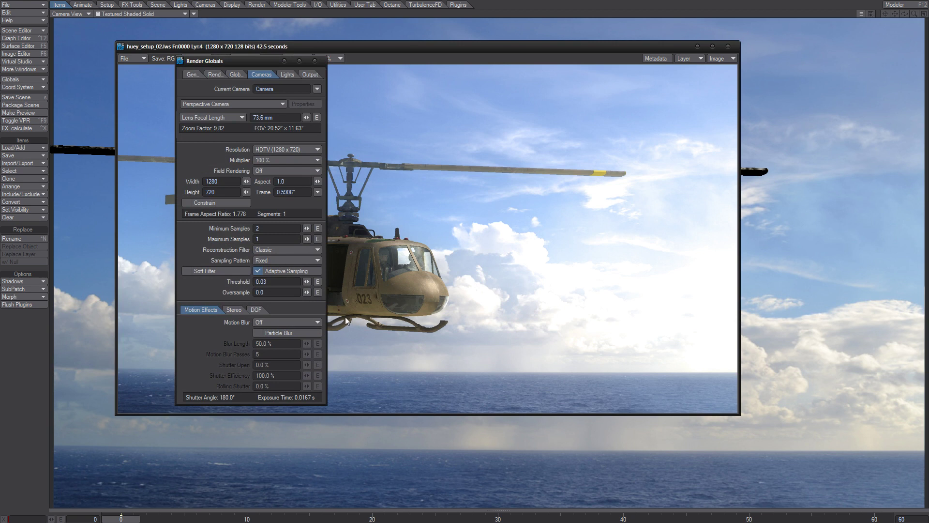
{"action": "key", "text": "ctrl+F8"}
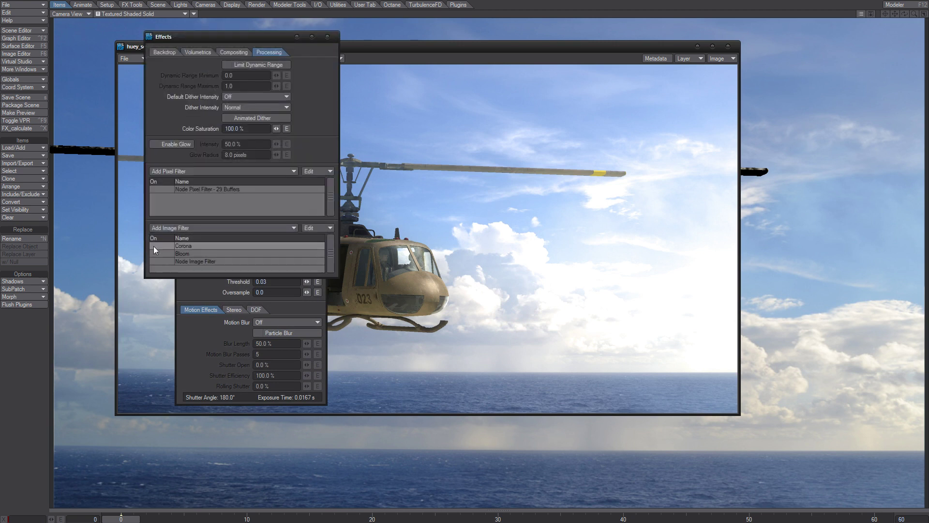
{"action": "left_click", "coordinate": [329, 37]}
{"action": "left_click", "coordinate": [264, 324]}
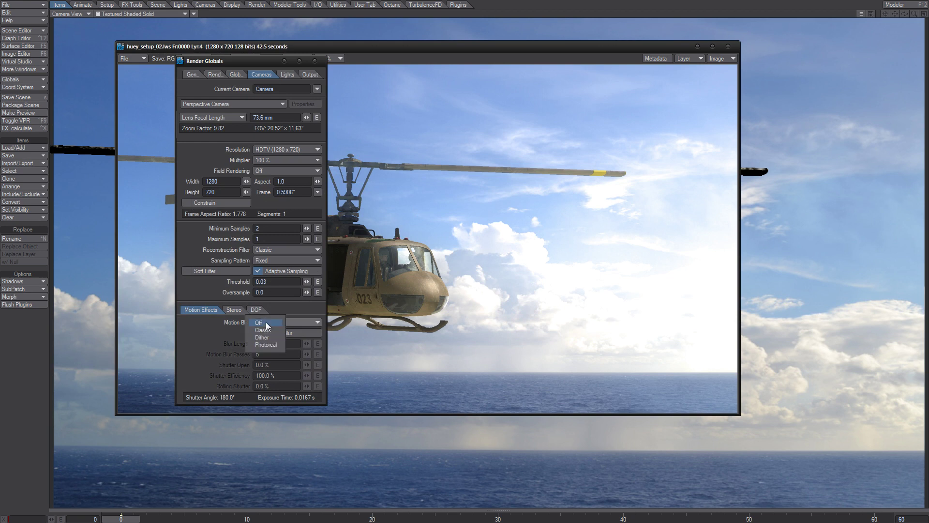
{"action": "left_click", "coordinate": [266, 344]}
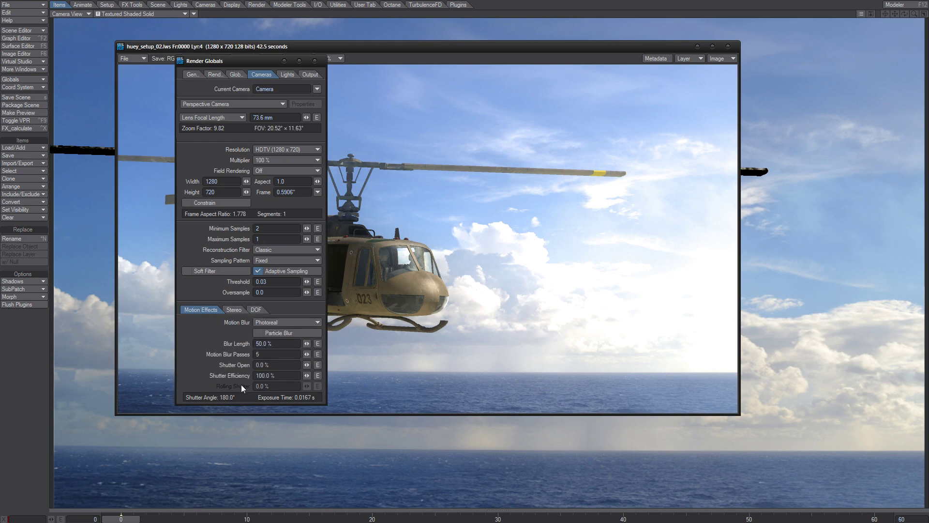
{"action": "left_click_drag", "start_coordinate": [267, 353], "coordinate": [231, 348]}
{"action": "type", "text": "3"}
{"action": "key", "text": "Tab"}
- Render the current frame with Photoreal motion blur enabled
{"action": "left_click", "coordinate": [194, 234]}
{"action": "key", "text": "F9"}
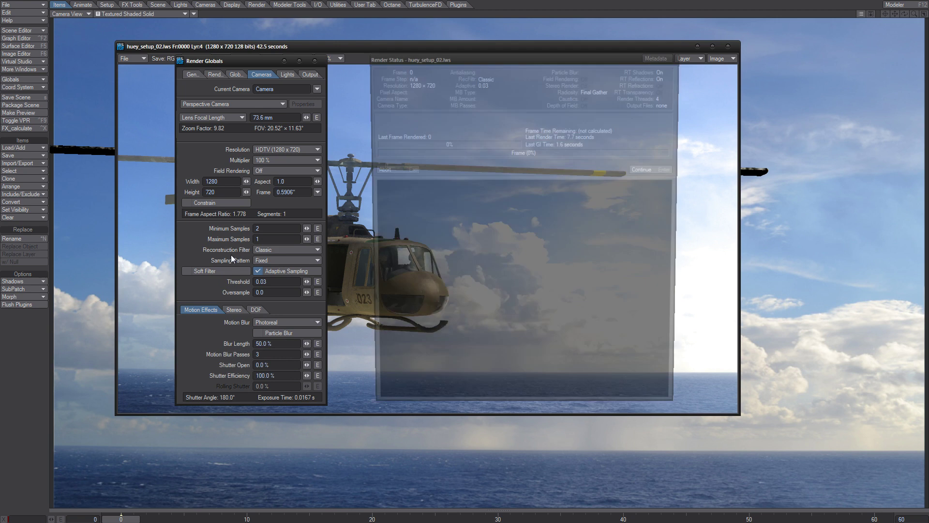